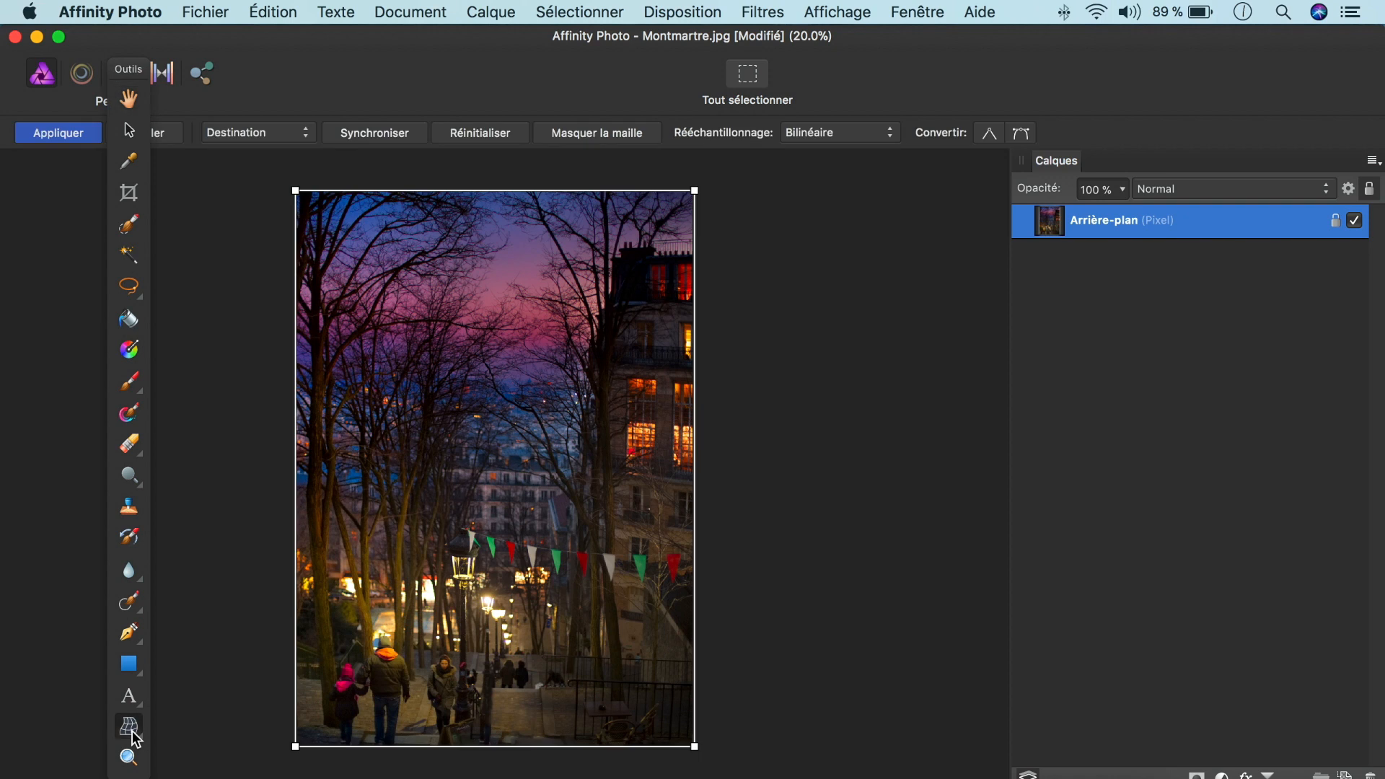
- Start the Perspective tool, try the Plan double option, and return the planes setting to Plan unique
left_click_drag(134, 738, 167, 762)
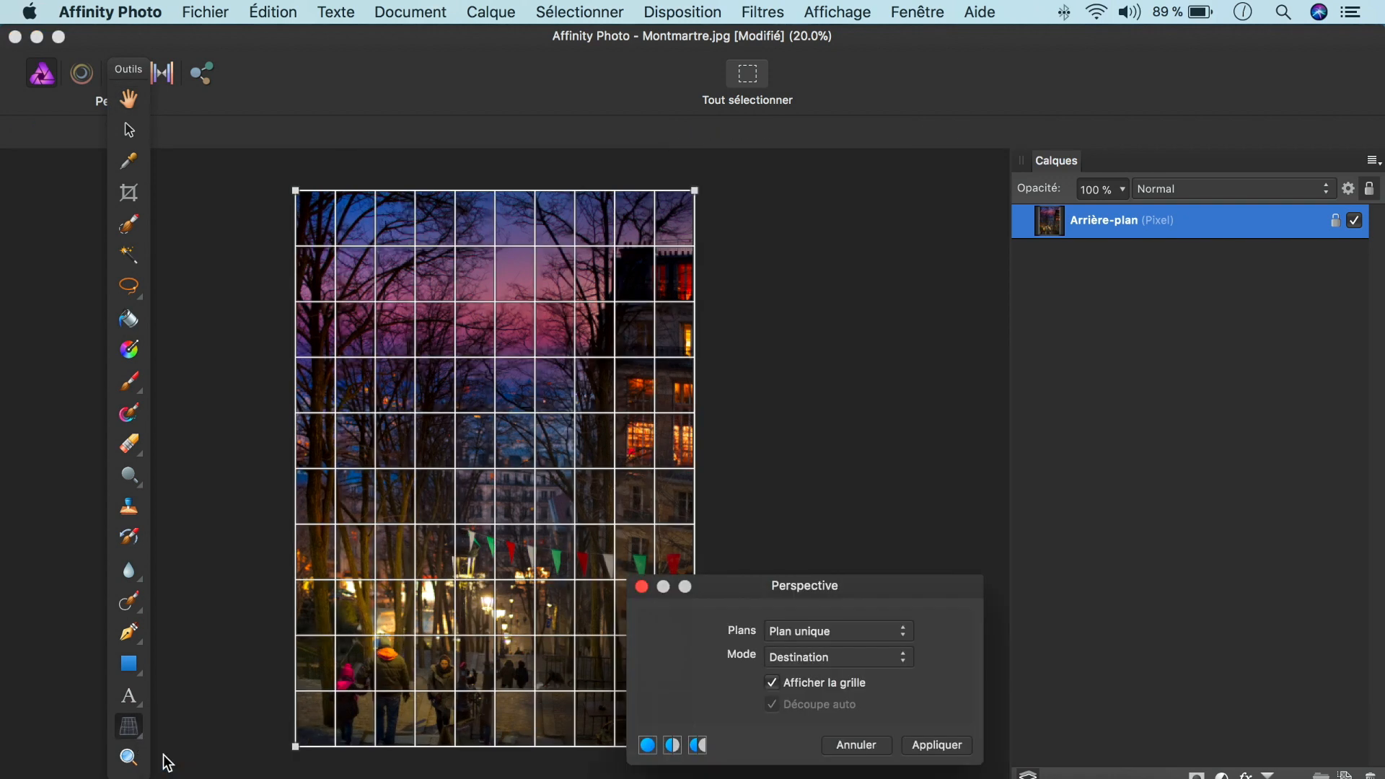
left_click_drag(897, 591, 997, 556)
left_click(994, 596)
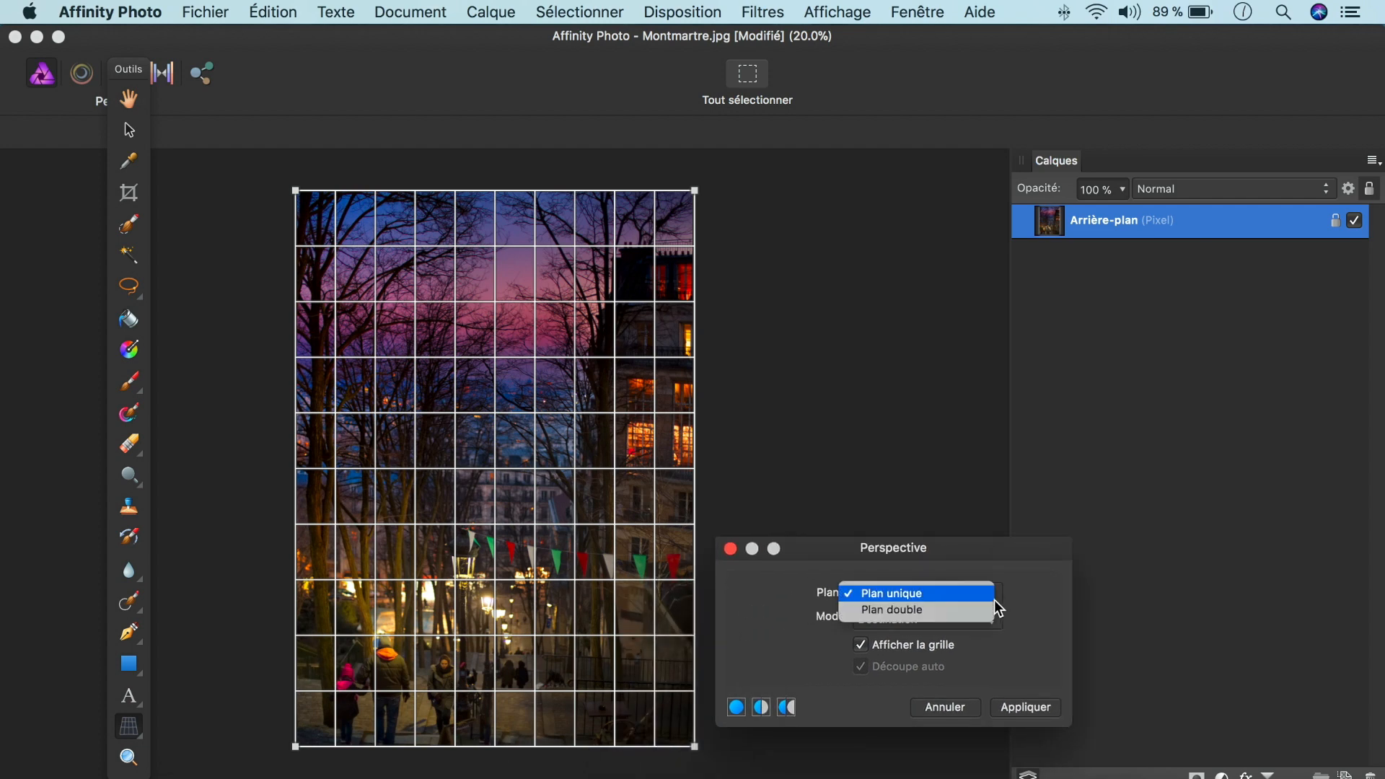
left_click(987, 610)
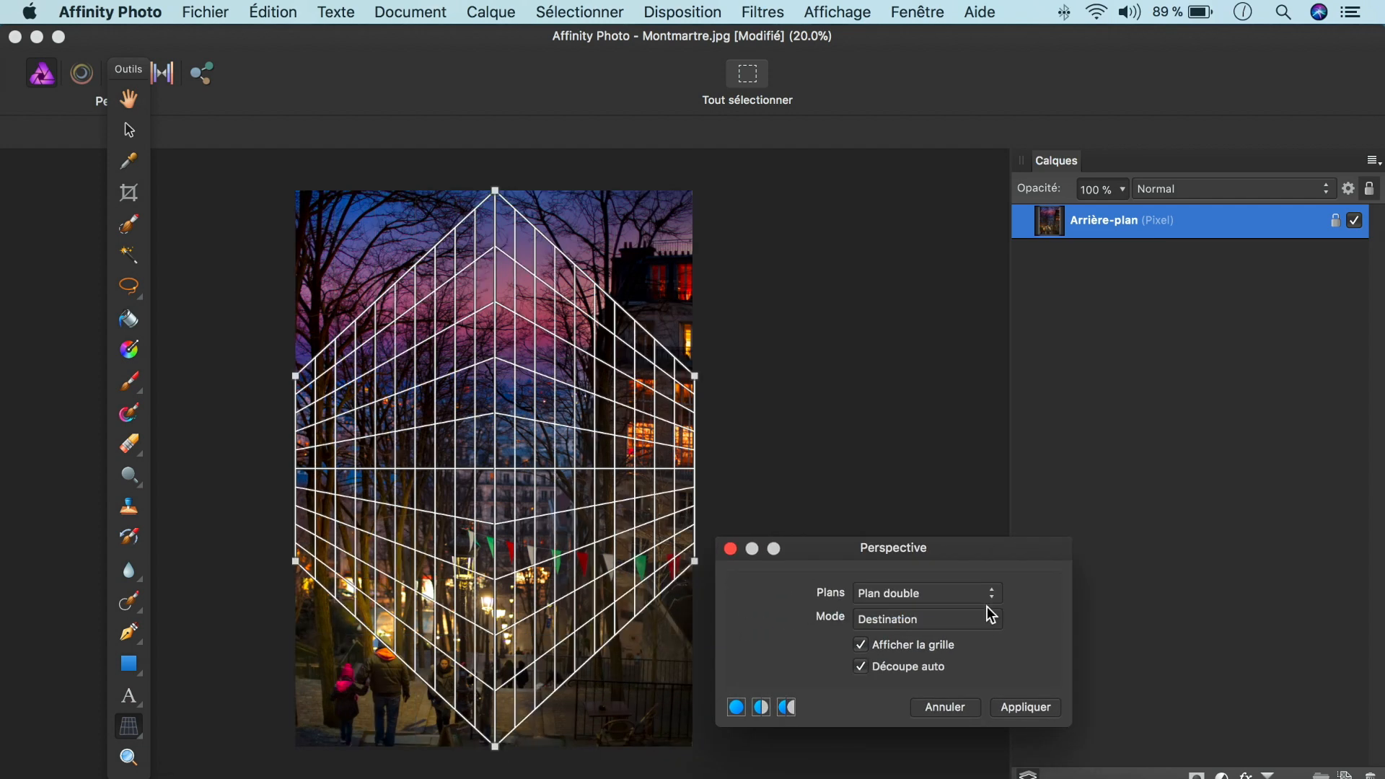
left_click(996, 598)
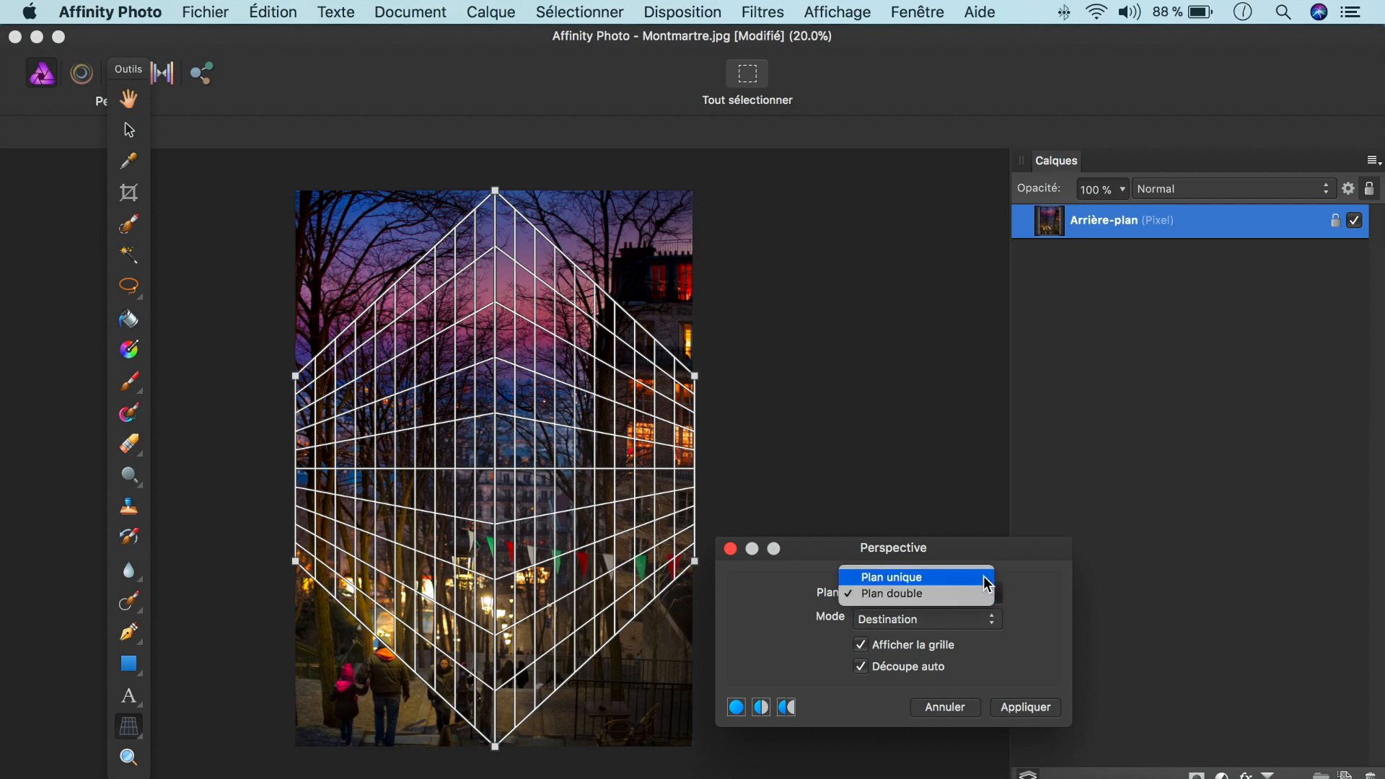
left_click(984, 576)
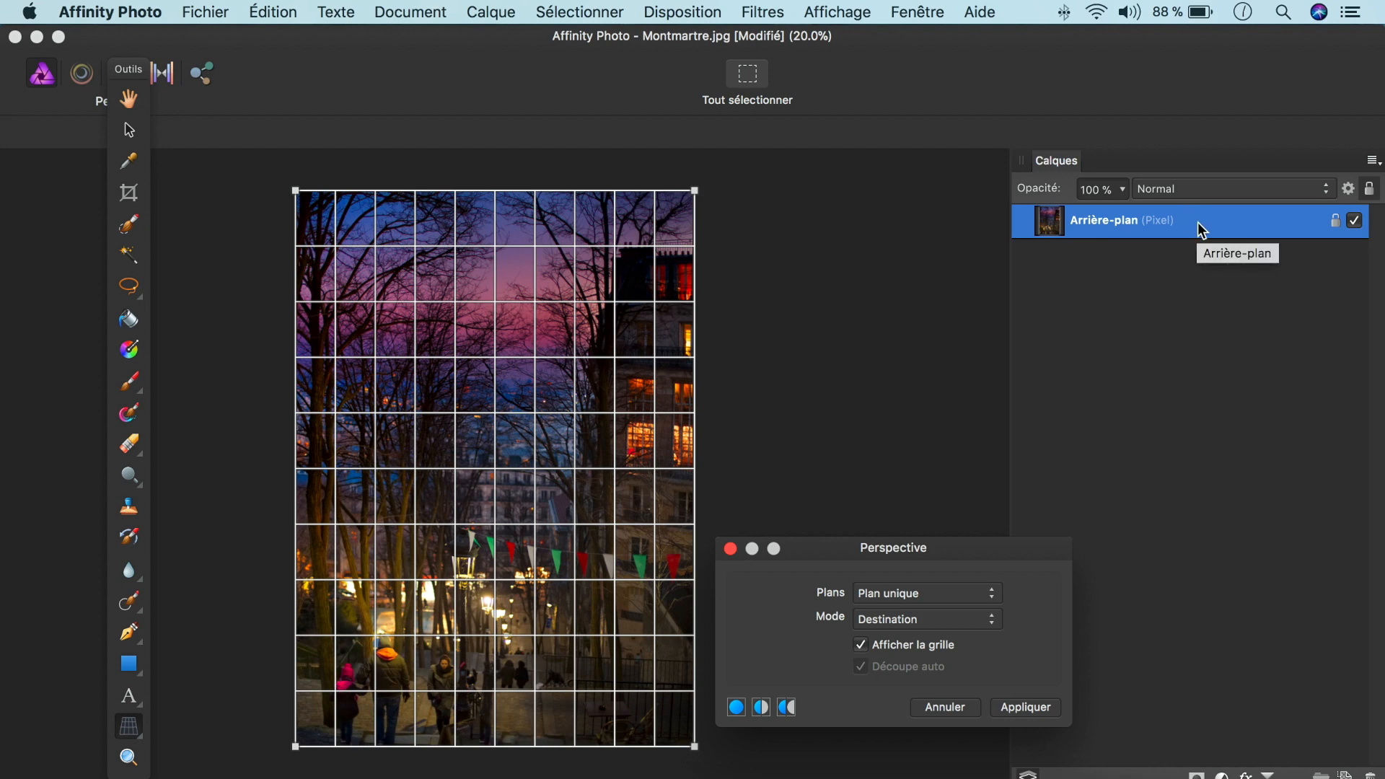
- Hide the perspective grid, set the mode to Source, and try adjusting the image's upper-right corner
left_click(861, 645)
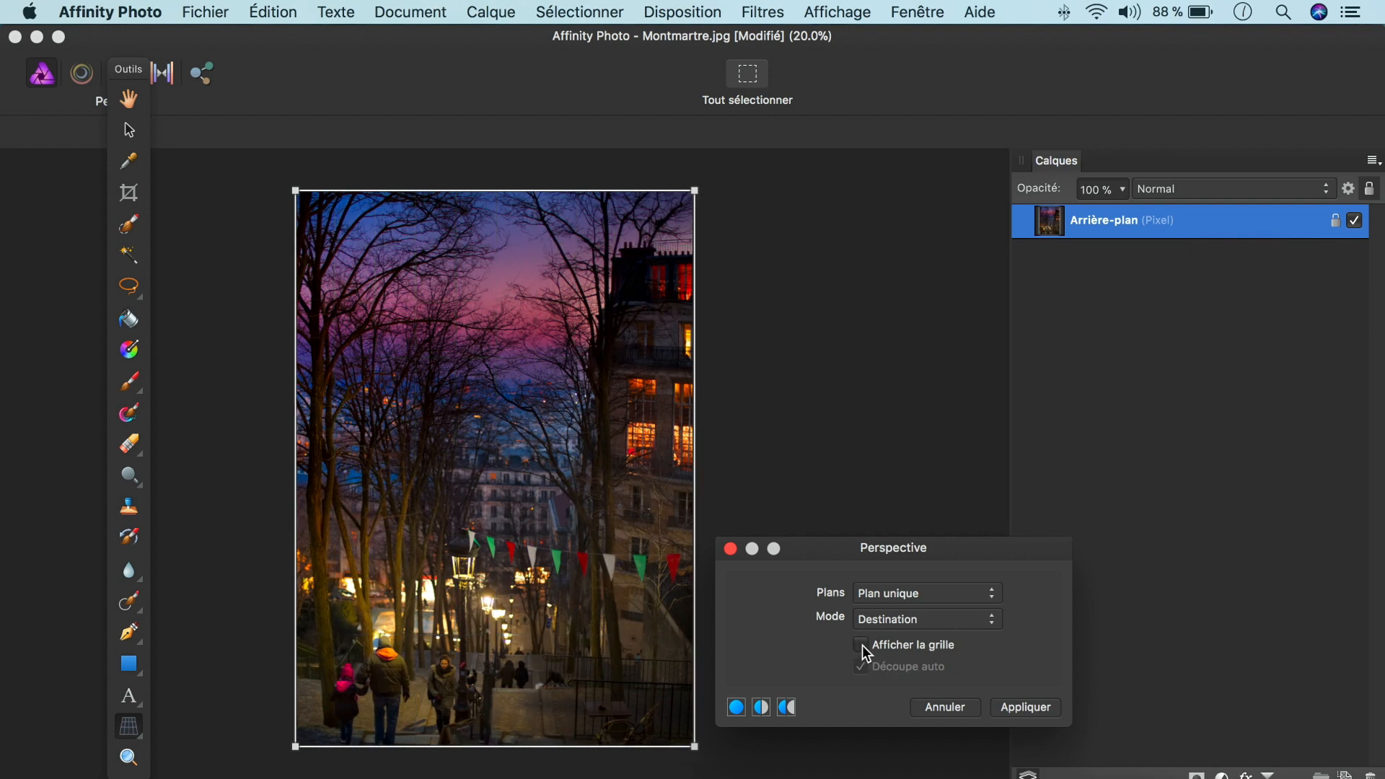
left_click(993, 625)
left_click(932, 521)
mouse_move(697, 192)
left_mouse_down()
mouse_move(739, 197)
mouse_move(703, 194)
left_mouse_up()
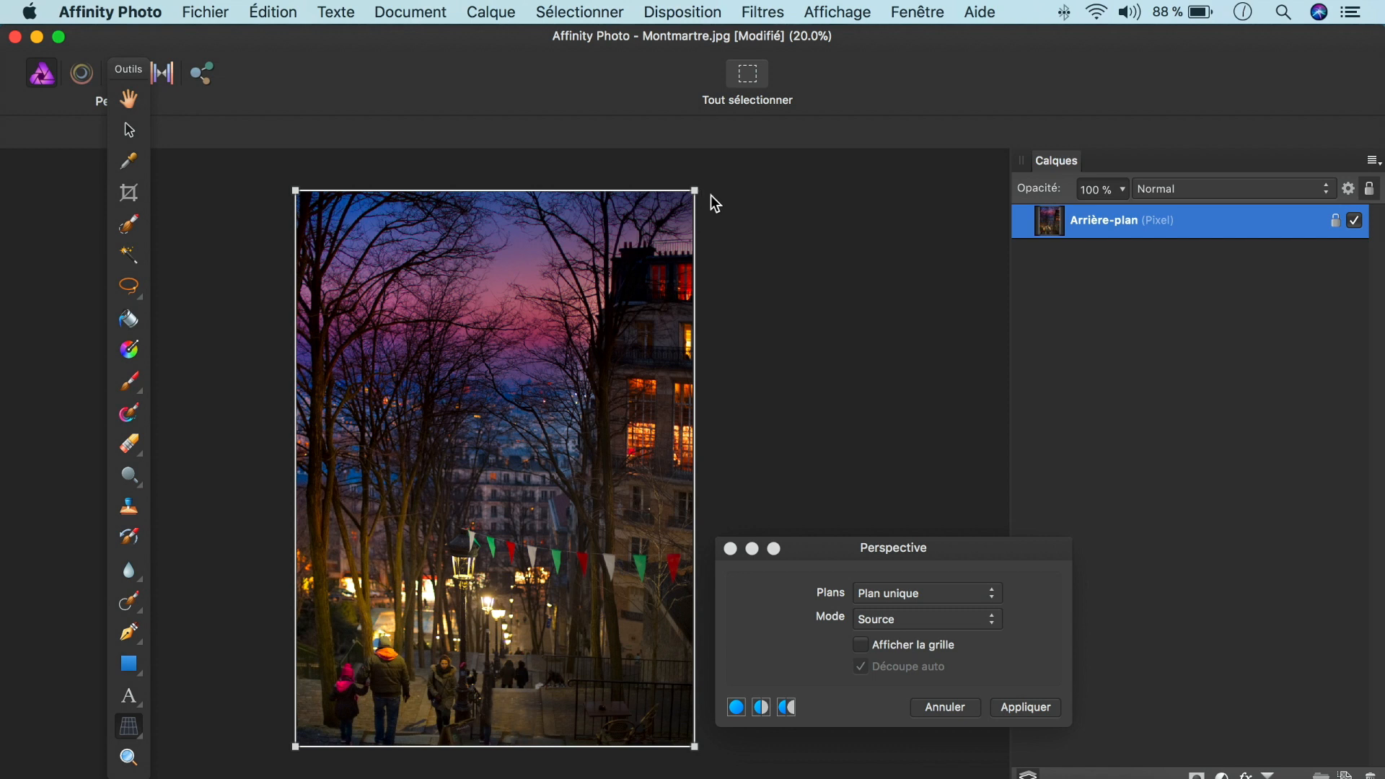
- Set the perspective mode to Destination, try pulling the image's lower-right corner outward, and cancel the correction
left_click(992, 625)
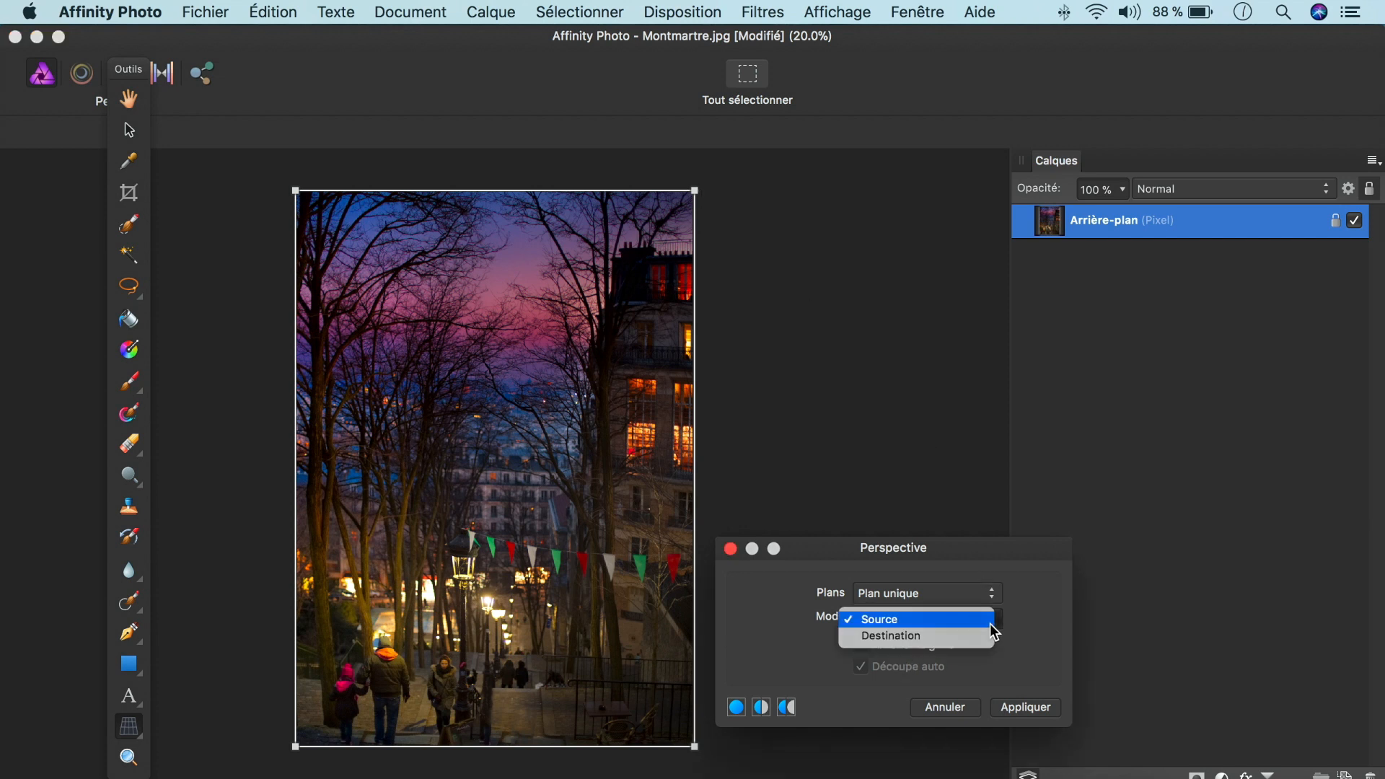
left_click(981, 636)
left_click_drag(973, 555, 1230, 402)
left_click(696, 749)
left_click_drag(697, 750, 735, 757)
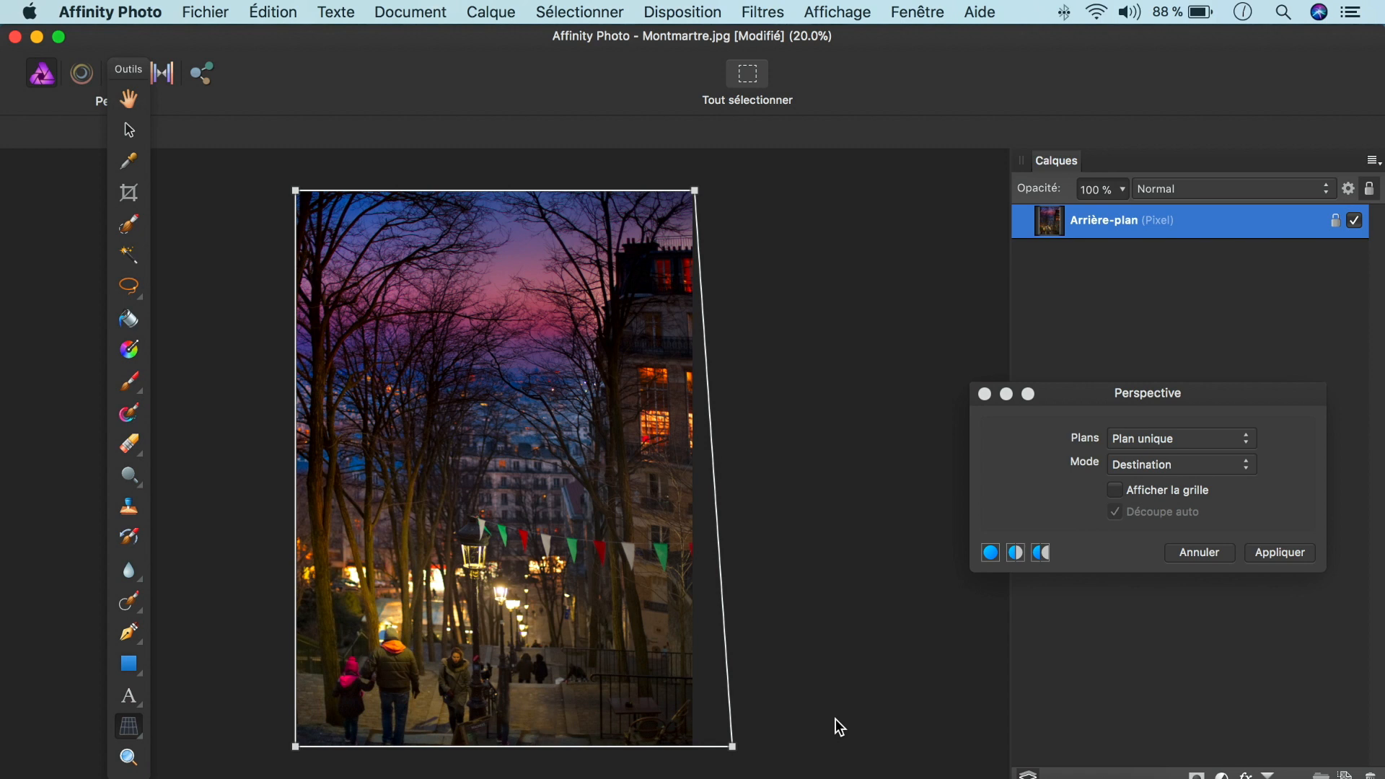
left_click(1201, 554)
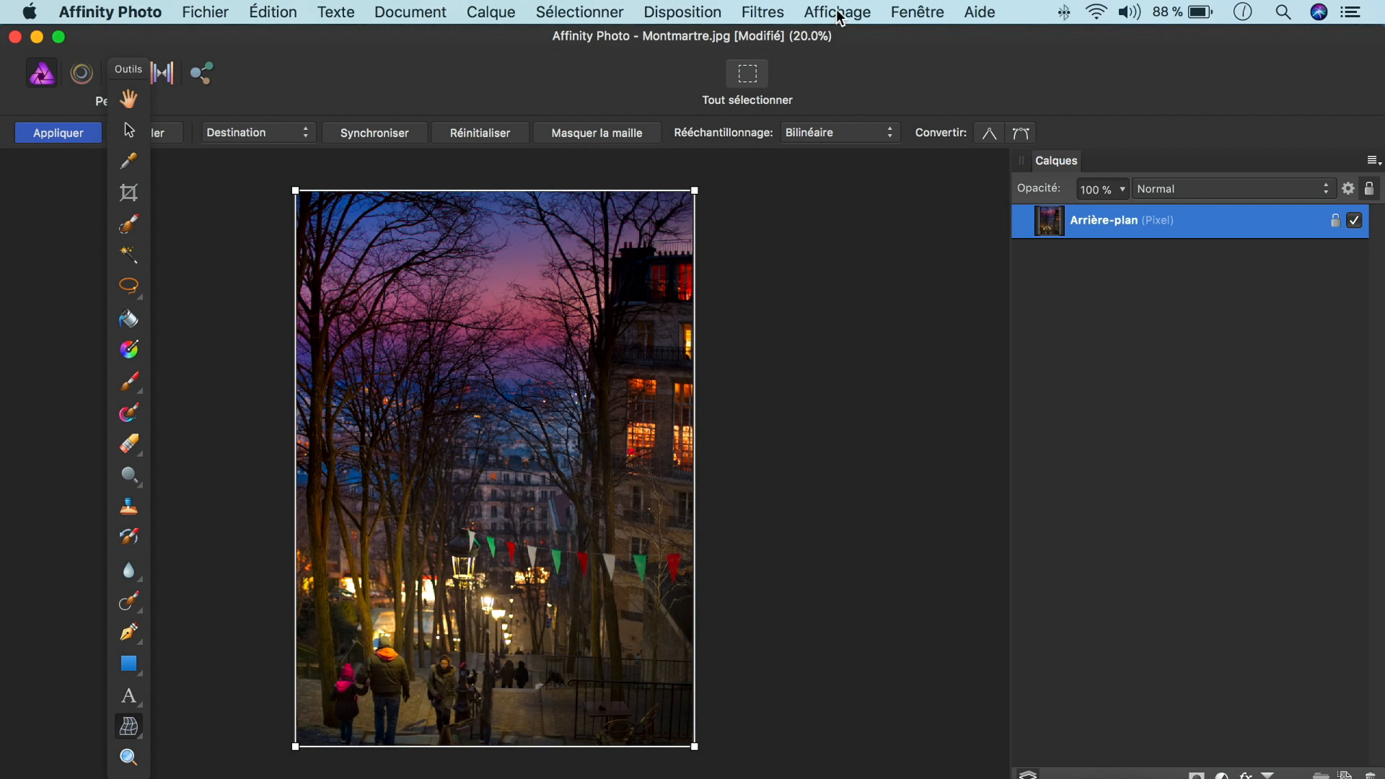
- Open the Perspective distortion filter on the Arrière-plan layer and cancel it without changes
left_click(761, 16)
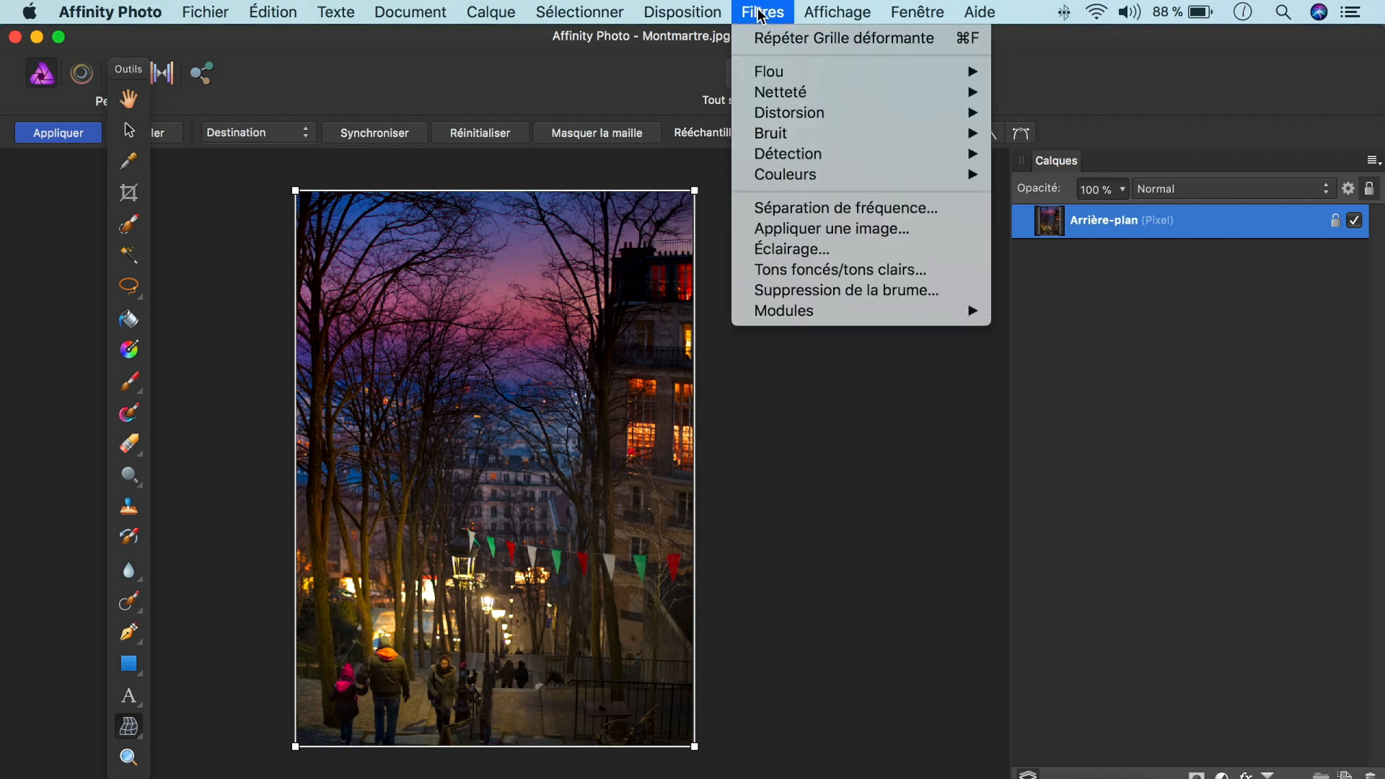
mouse_move(769, 114)
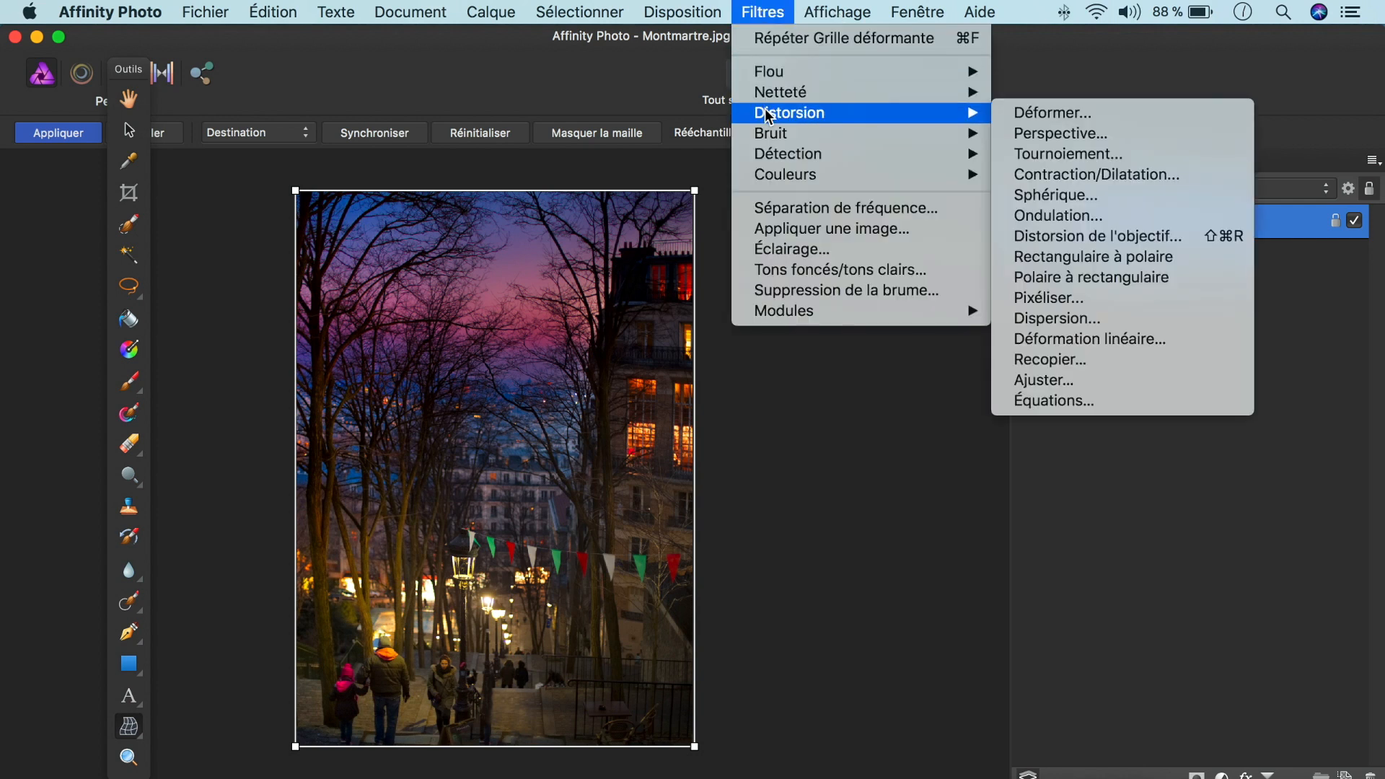
left_click(1039, 133)
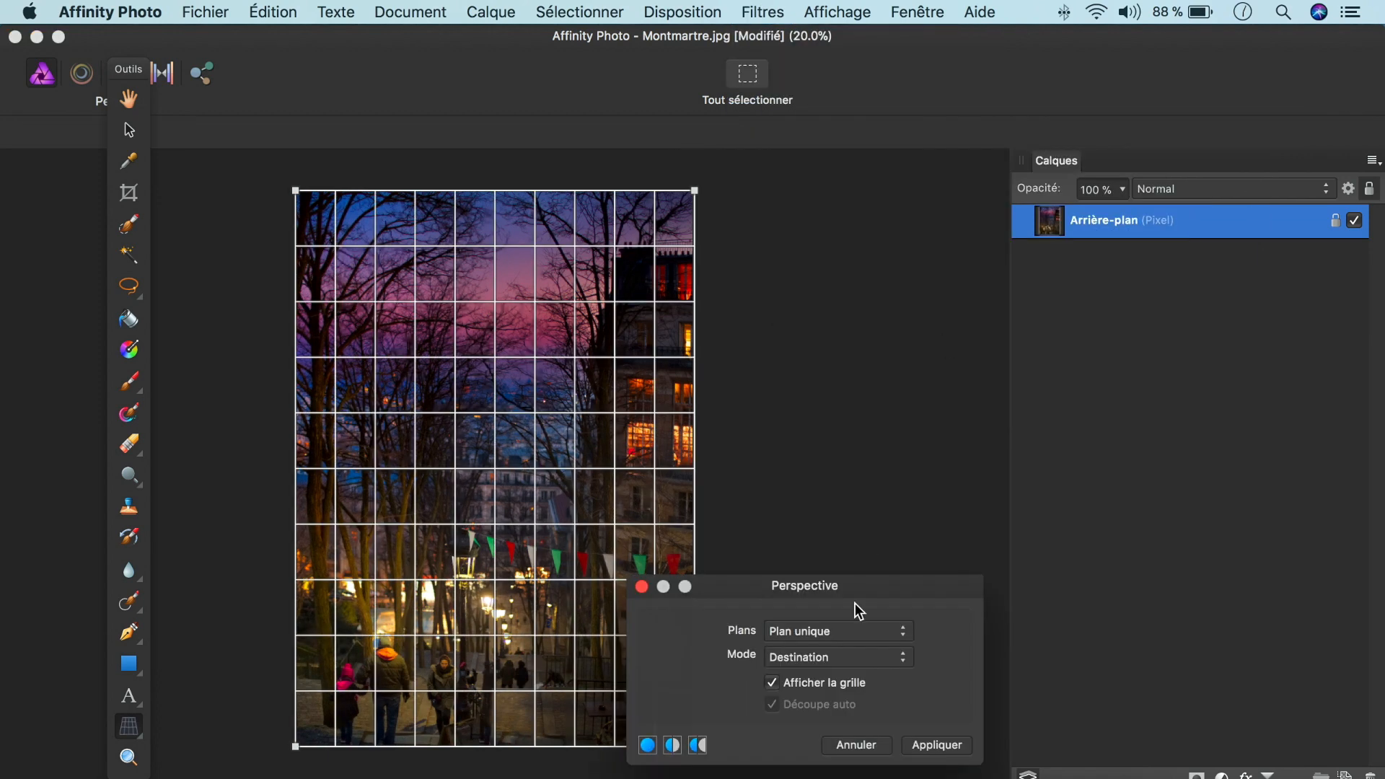
left_click(842, 745)
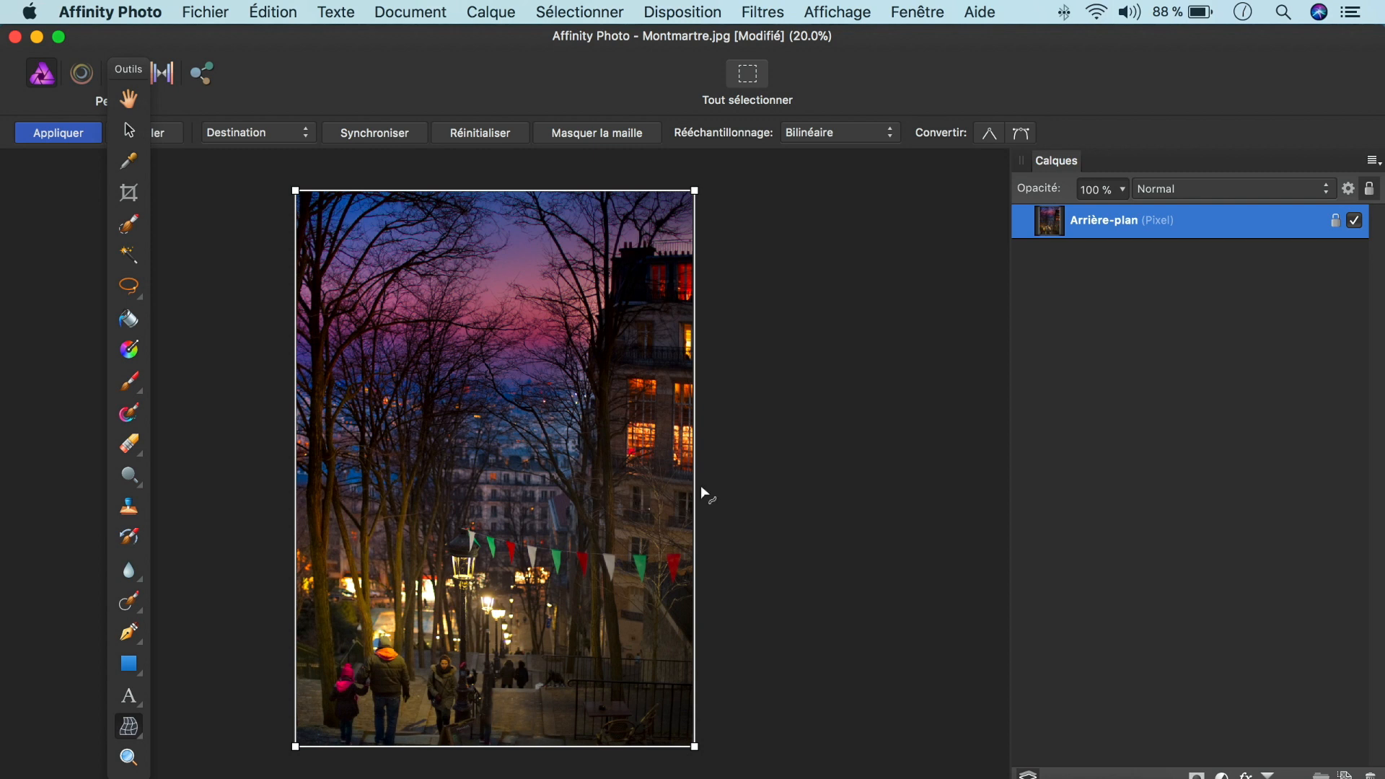
- With the Mesh Warp tool, shift the image's right side downward and set the upper-left node back on the image corner
left_click(142, 735)
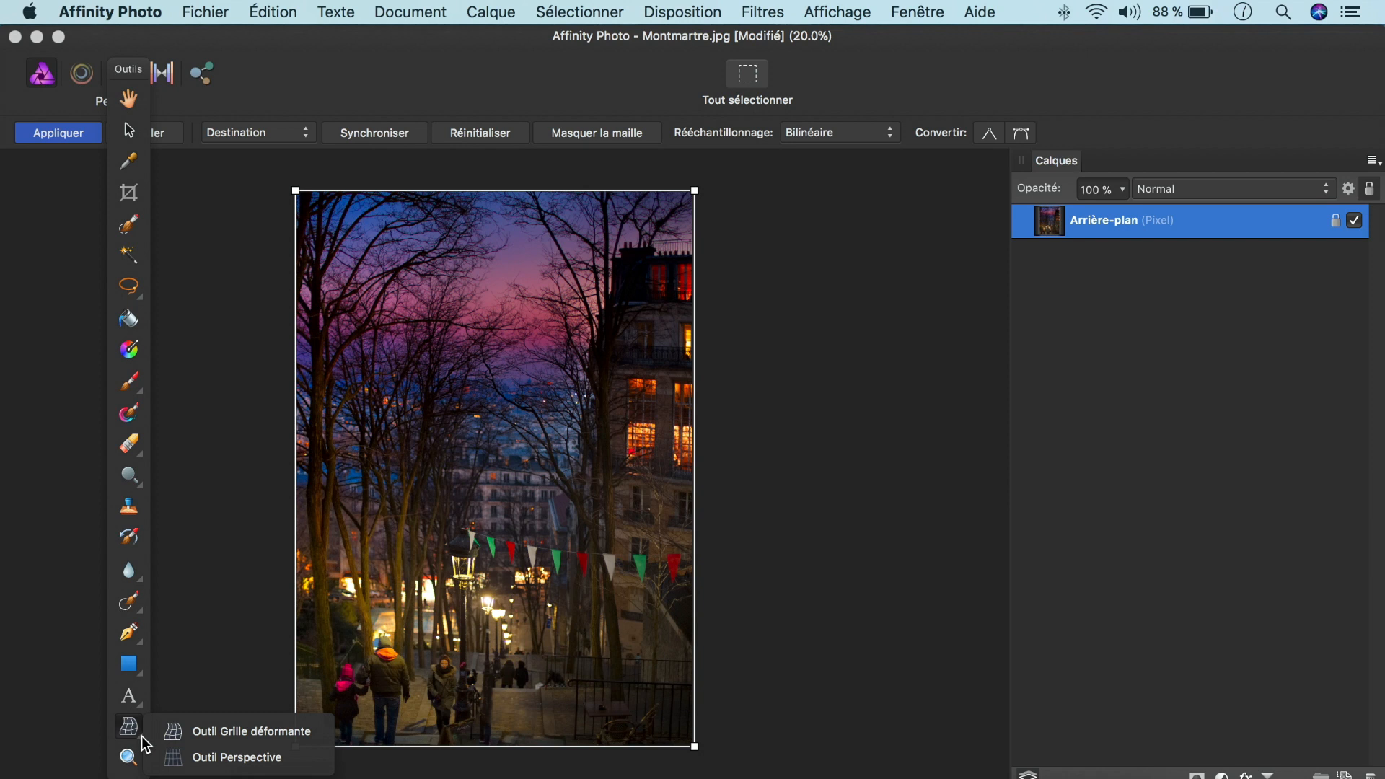
left_click(241, 733)
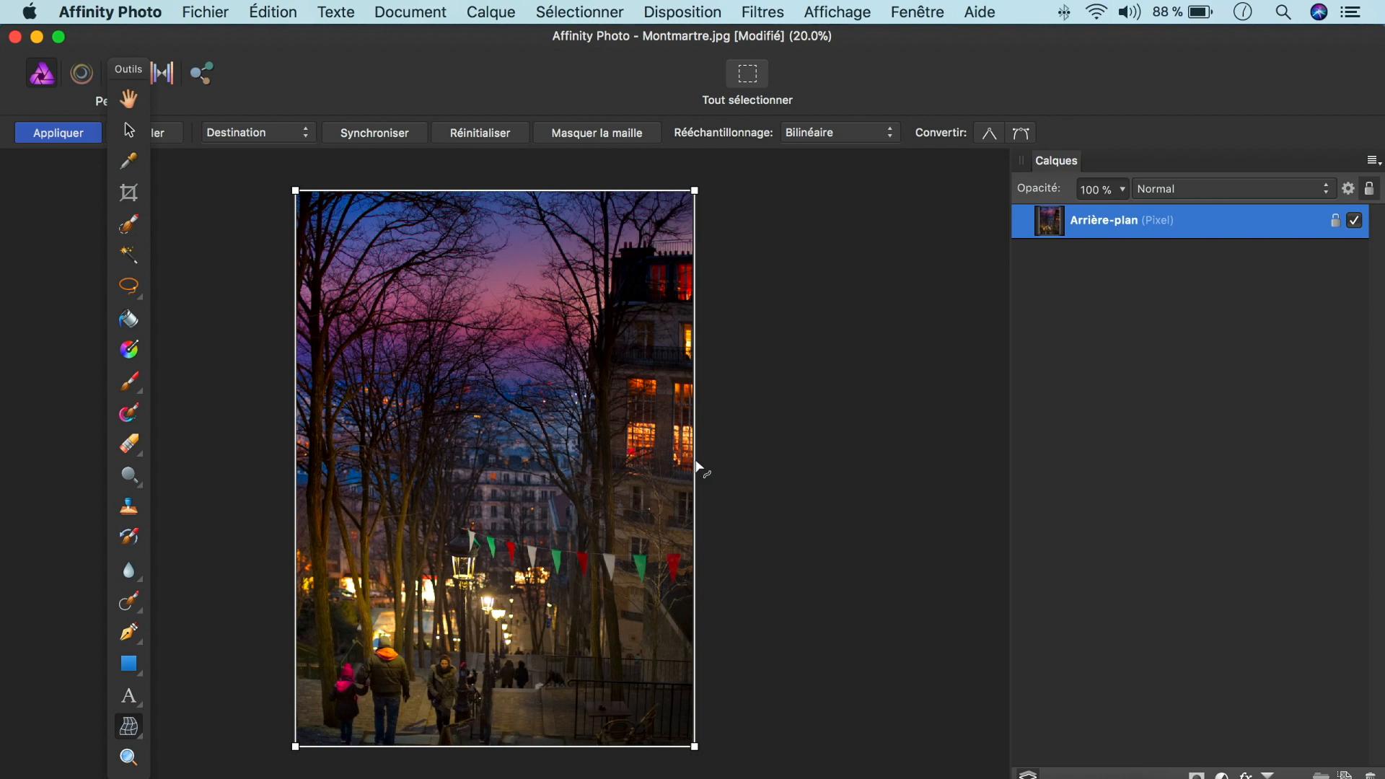
left_click_drag(695, 467, 694, 497)
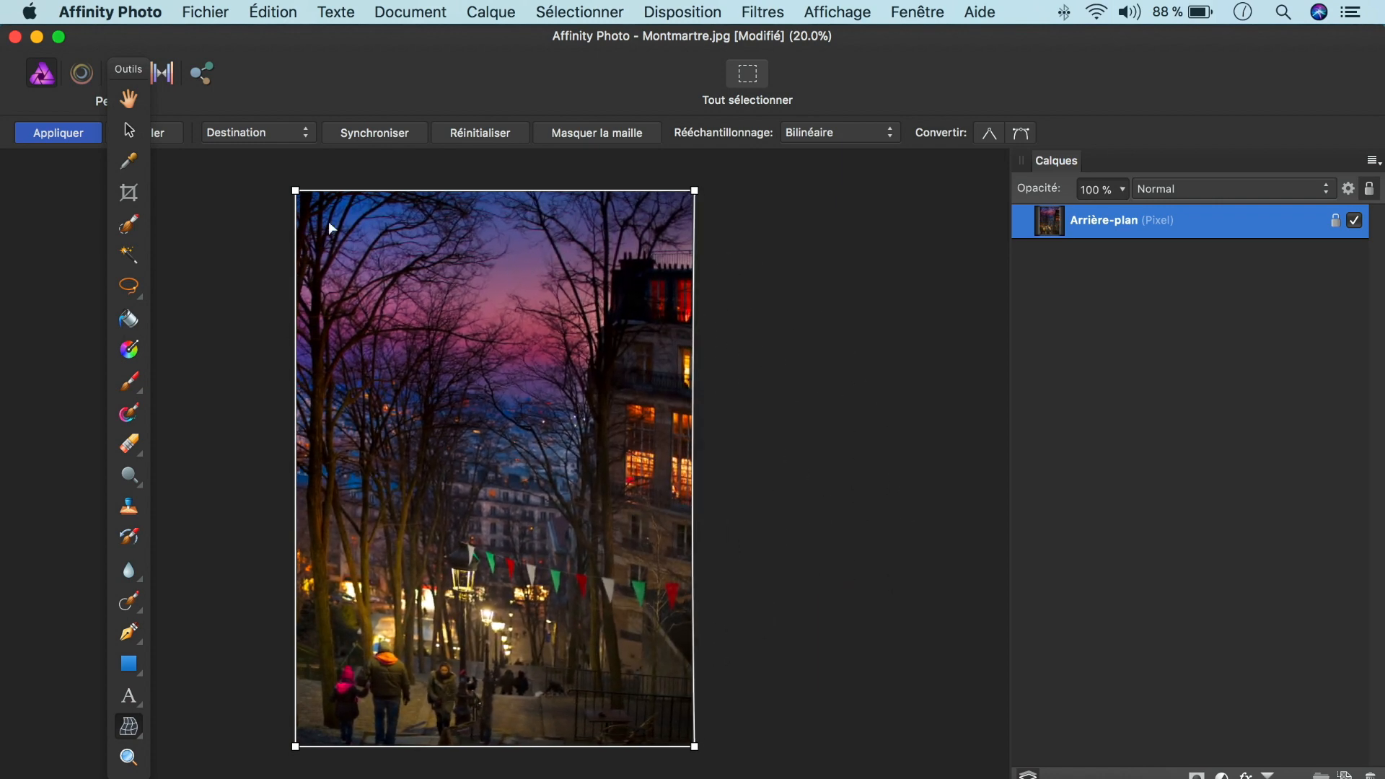
left_click_drag(329, 192, 296, 192)
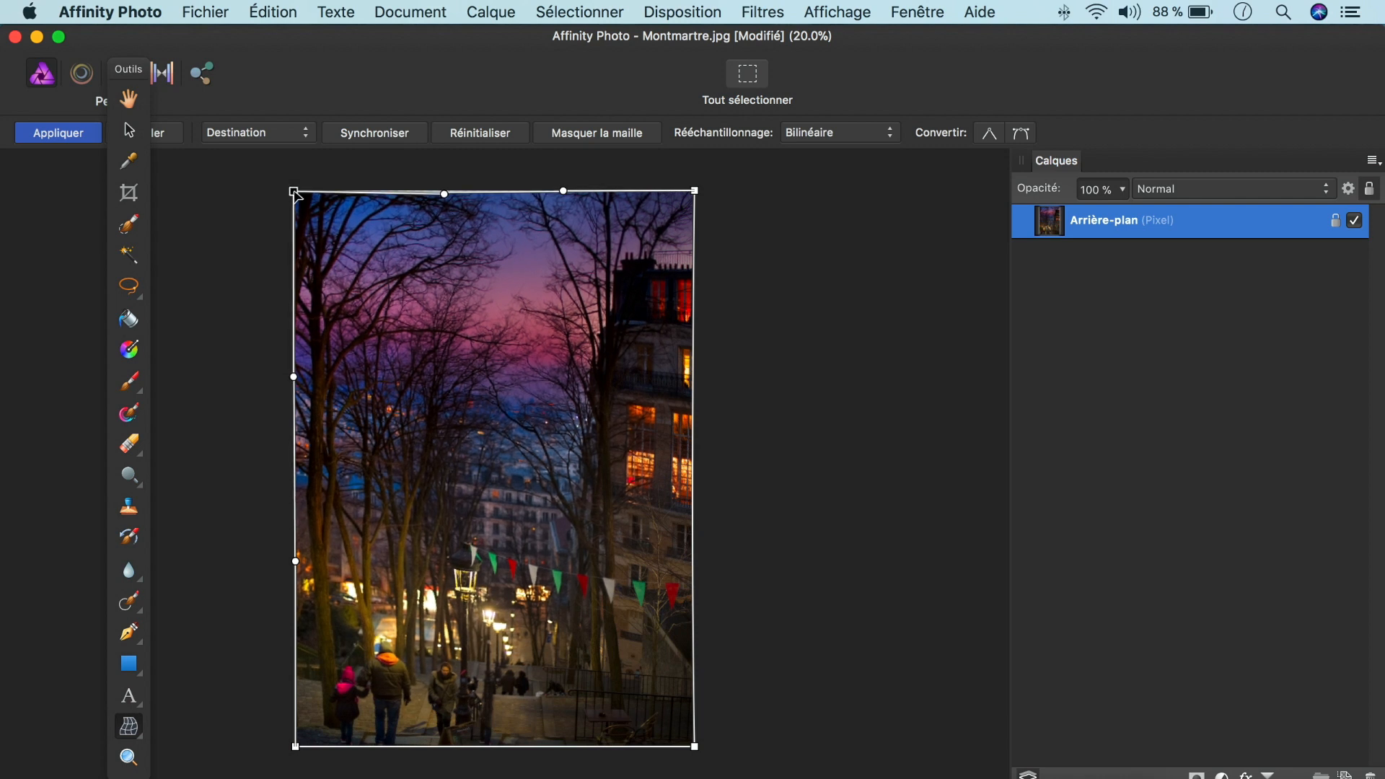
left_click_drag(295, 193, 296, 192)
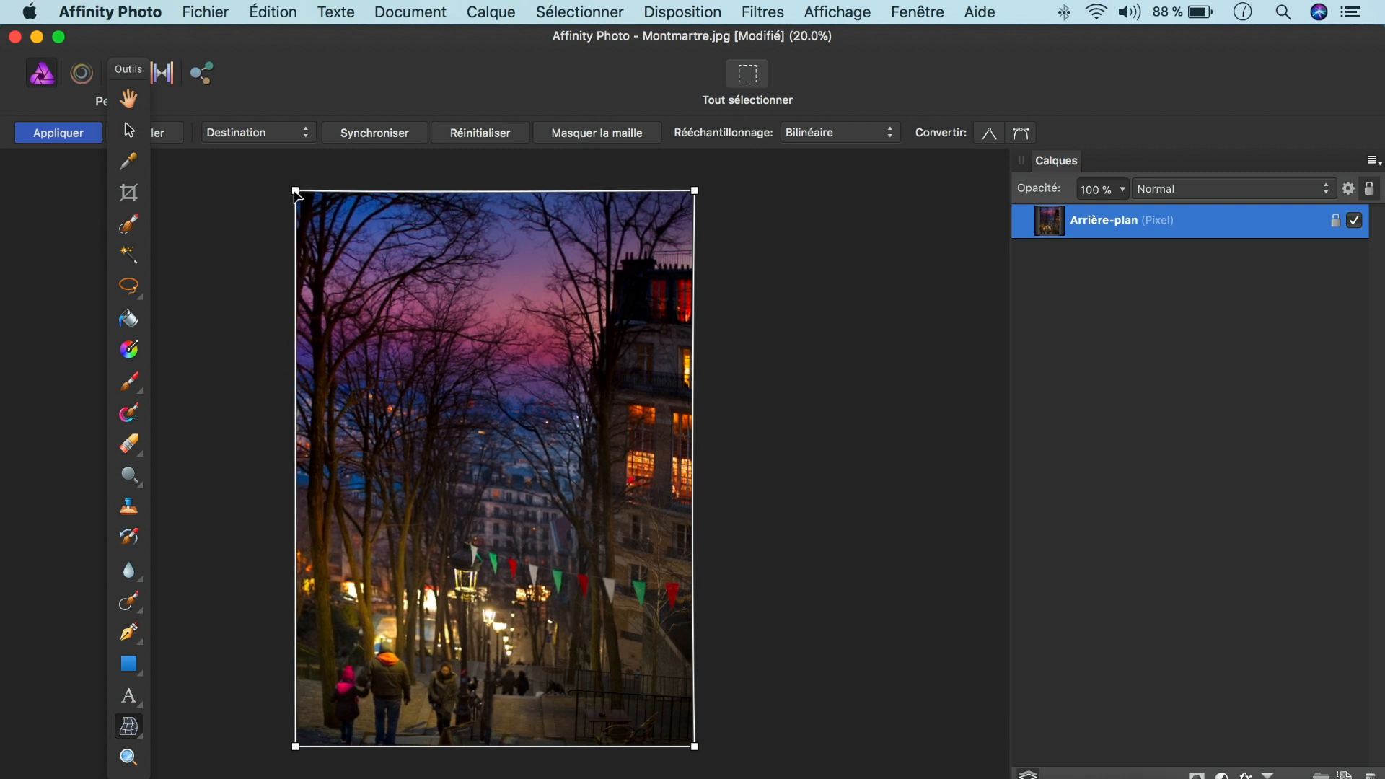
- Add a horizontal mesh line across the sky and a vertical one beside the building, bending both into curves
left_click(295, 296)
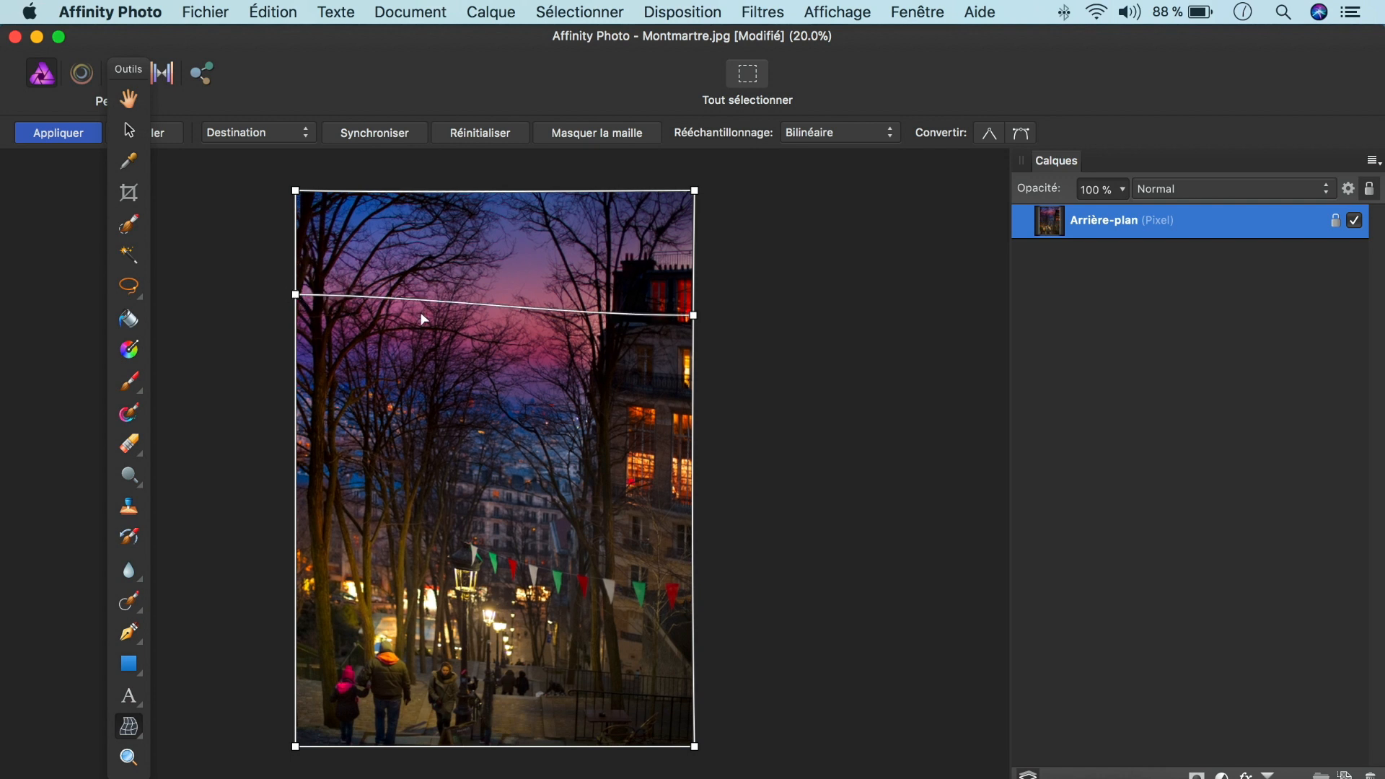
left_click_drag(531, 310, 508, 291)
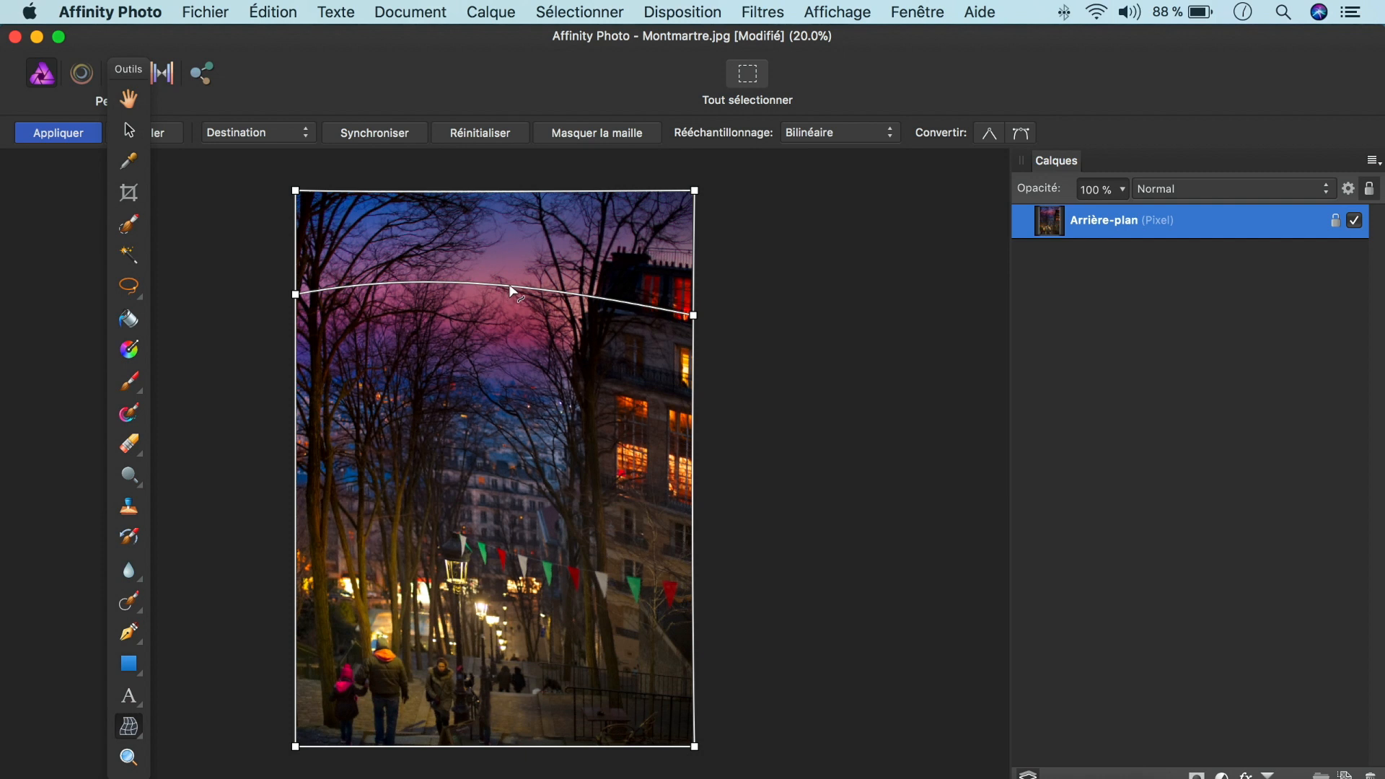
double_click(569, 192)
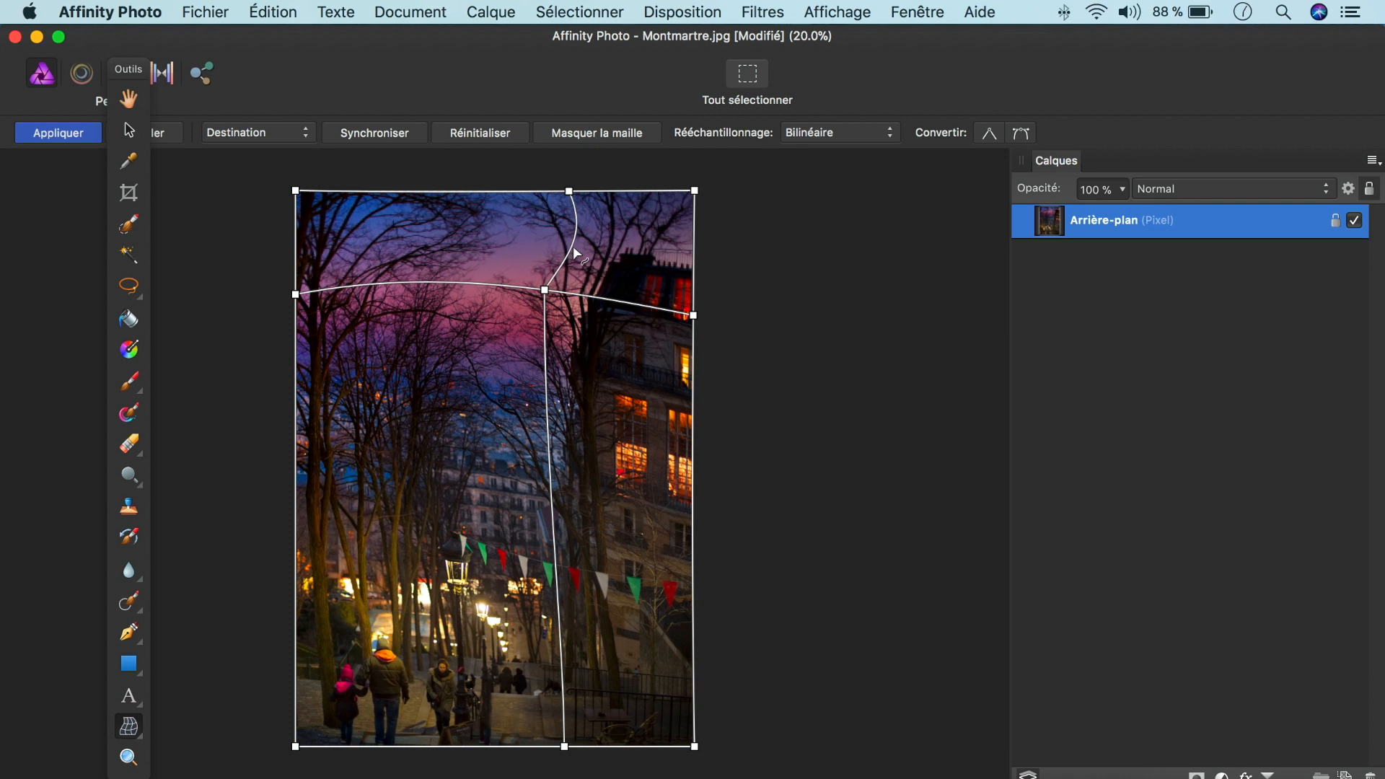
mouse_move(553, 363)
left_mouse_down()
mouse_move(532, 361)
mouse_move(545, 352)
left_mouse_up()
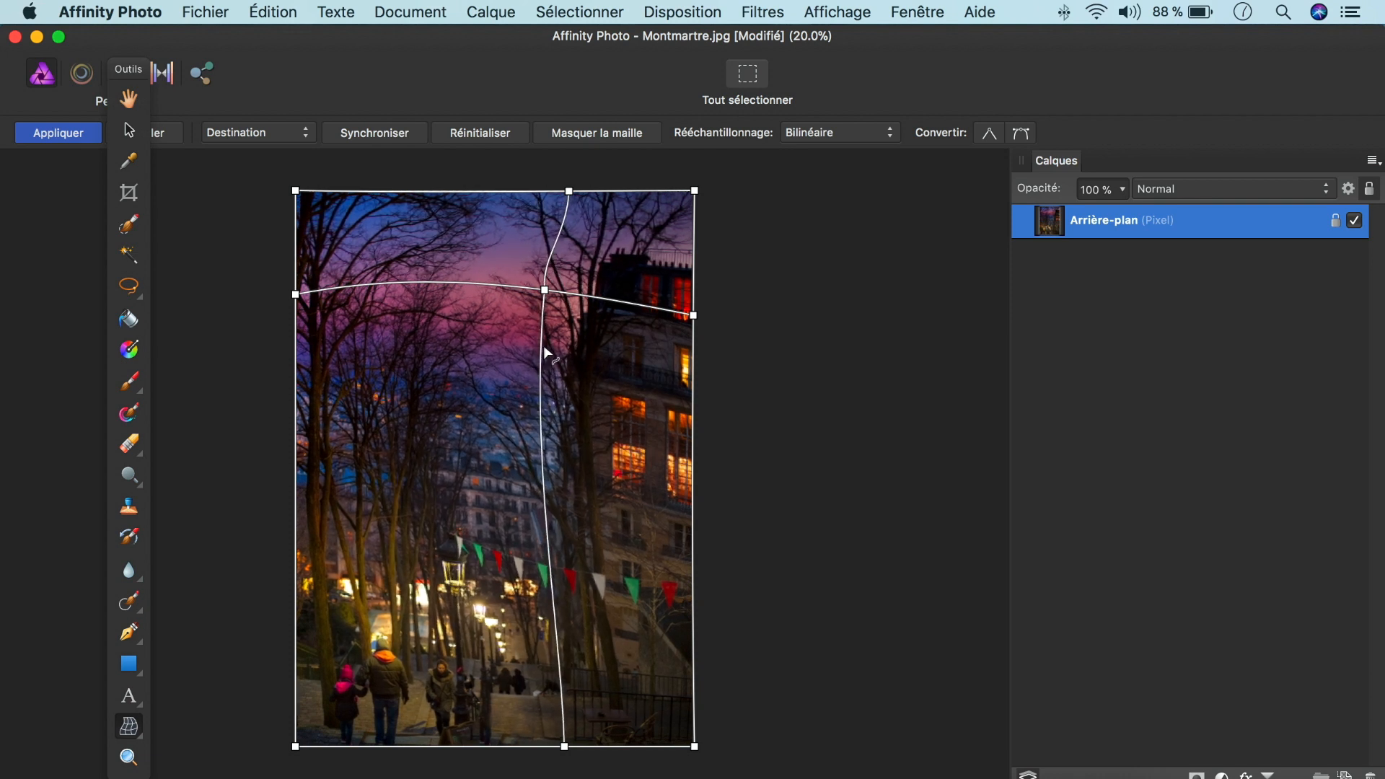
- Select the mesh intersection beside the roof and adjust its line's curve handles to reshape the building and sky
left_click(547, 291)
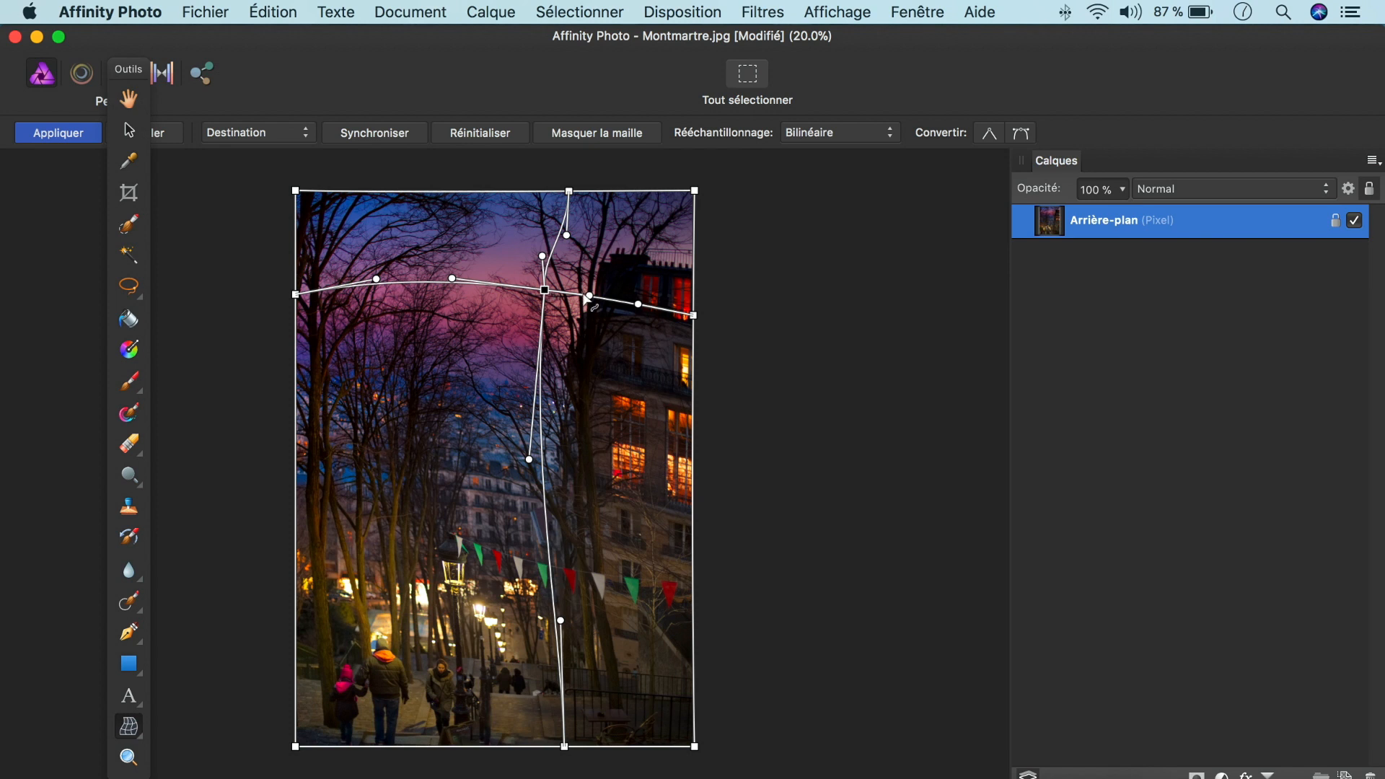
mouse_move(590, 295)
left_mouse_down()
mouse_move(573, 309)
mouse_move(650, 295)
mouse_move(603, 284)
left_mouse_up()
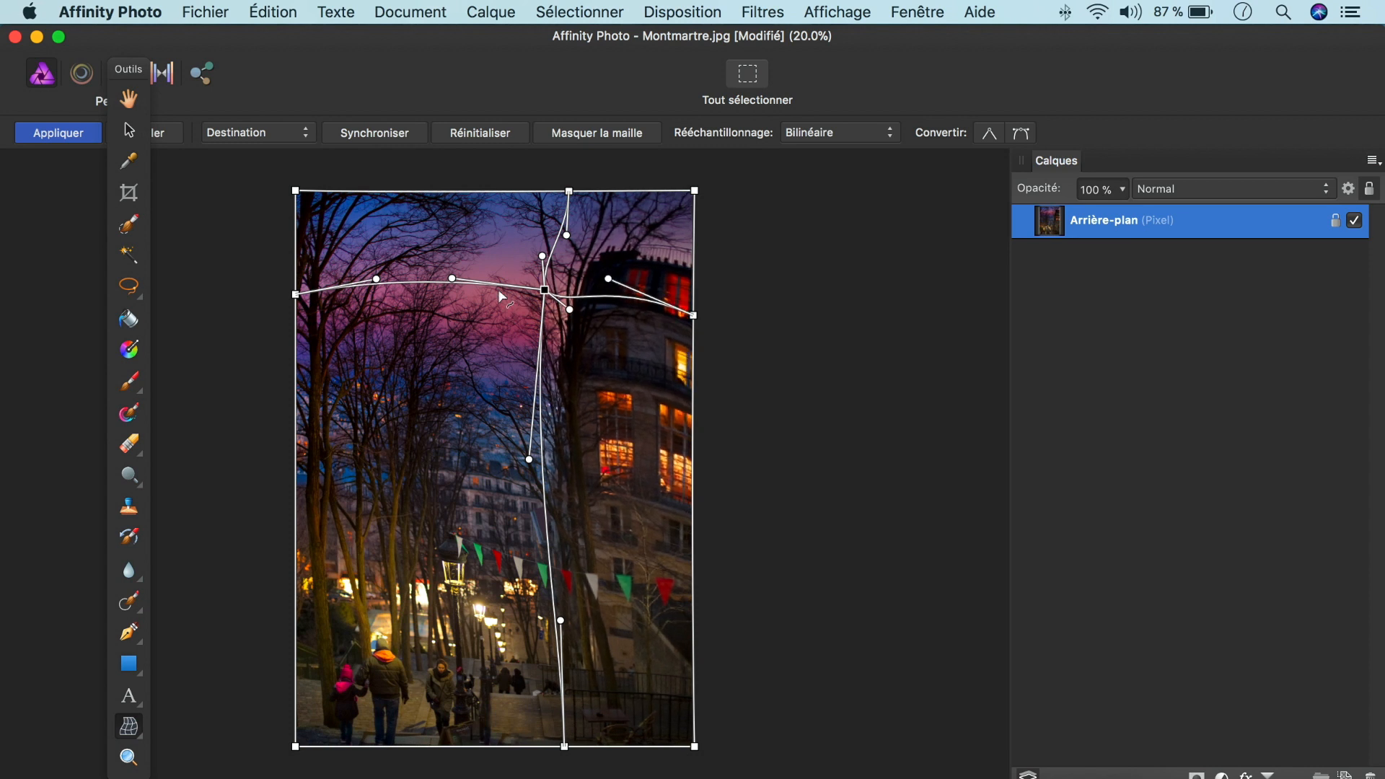
left_click_drag(456, 281, 470, 331)
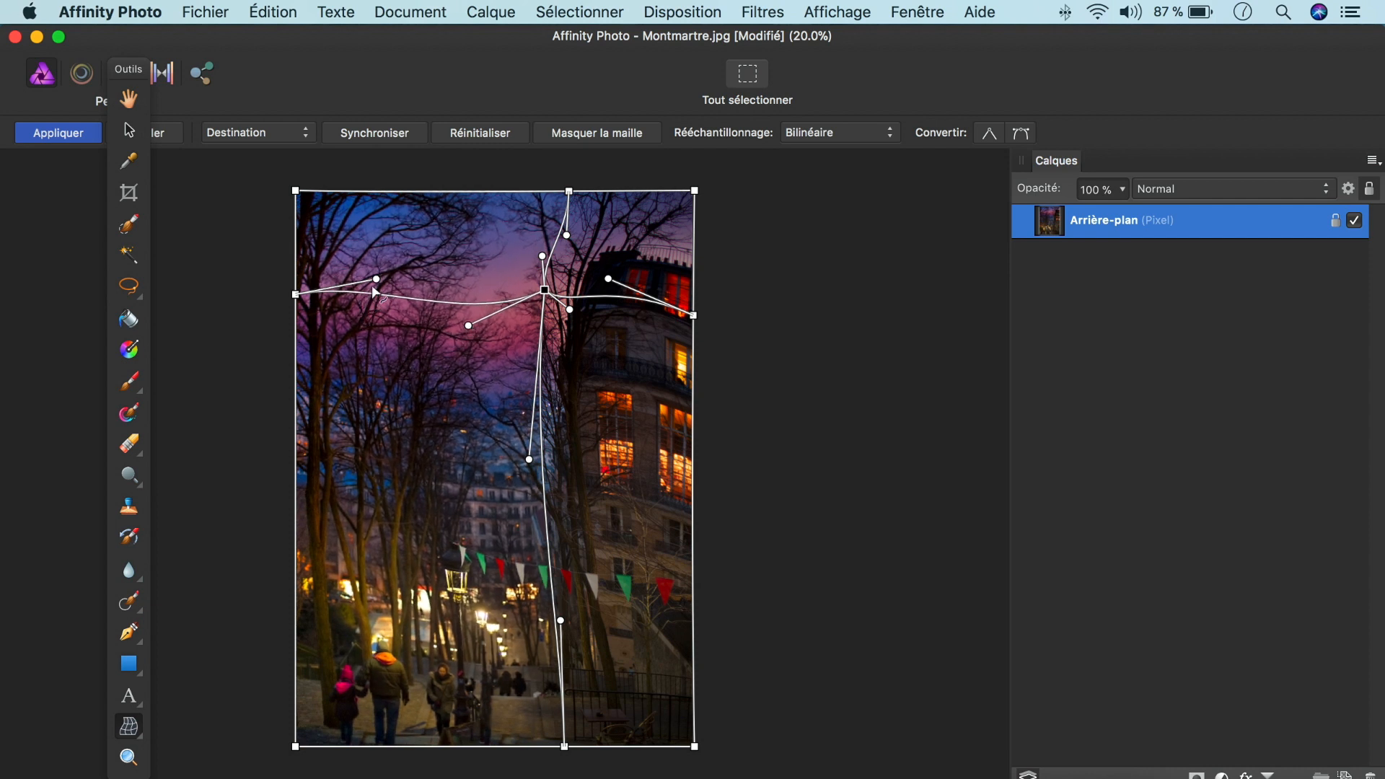
- Add mesh nodes over the left trees and the building facade, and move the upper-left intersection slightly up and left
double_click(421, 431)
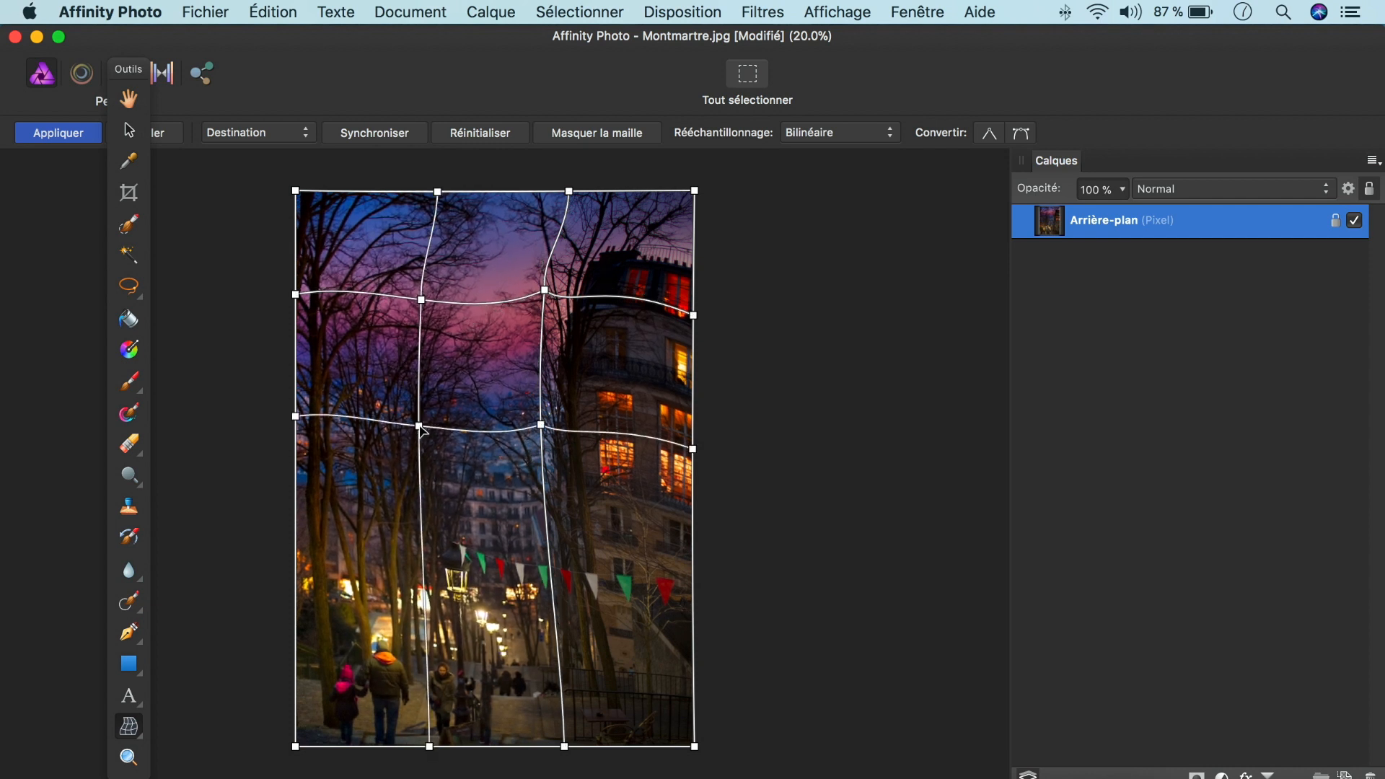
double_click(639, 377)
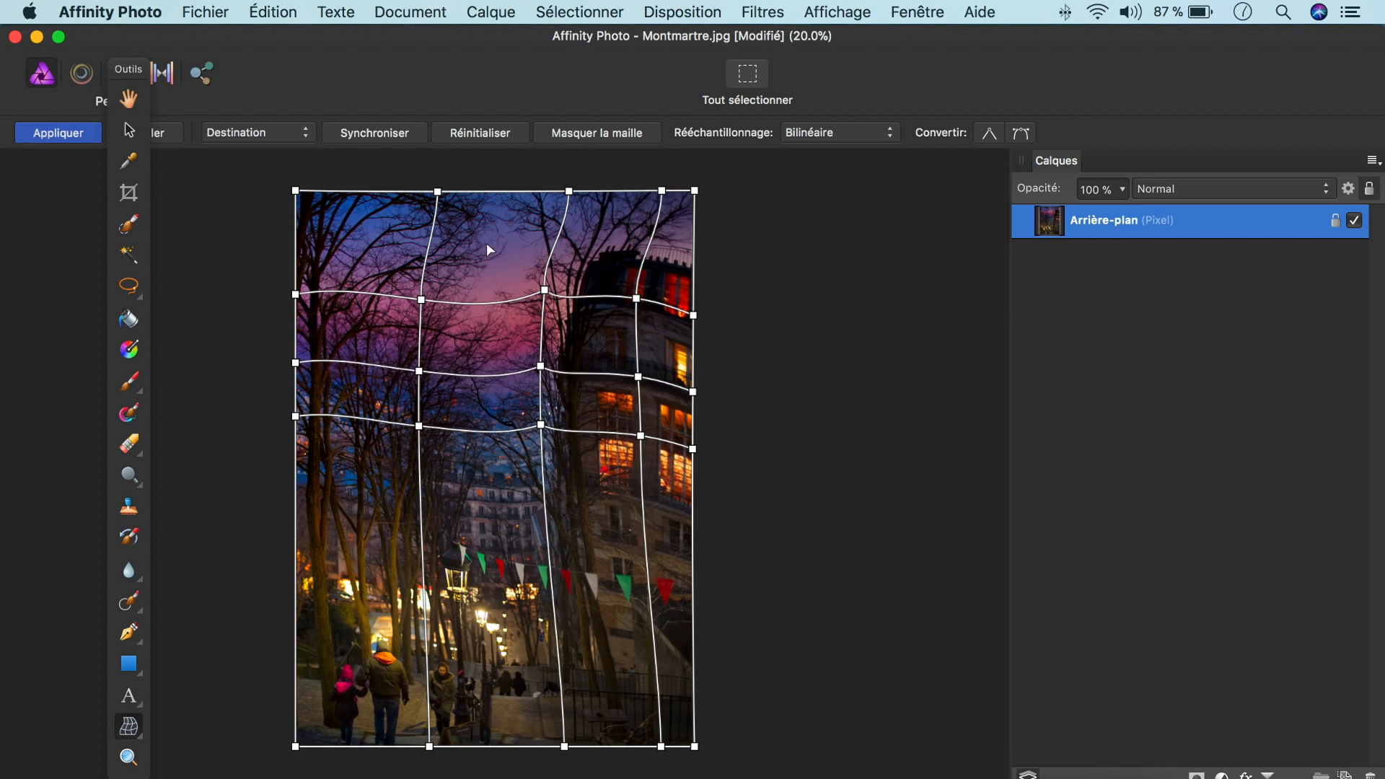
mouse_move(421, 299)
left_mouse_down()
mouse_move(418, 310)
mouse_move(415, 288)
left_mouse_up()
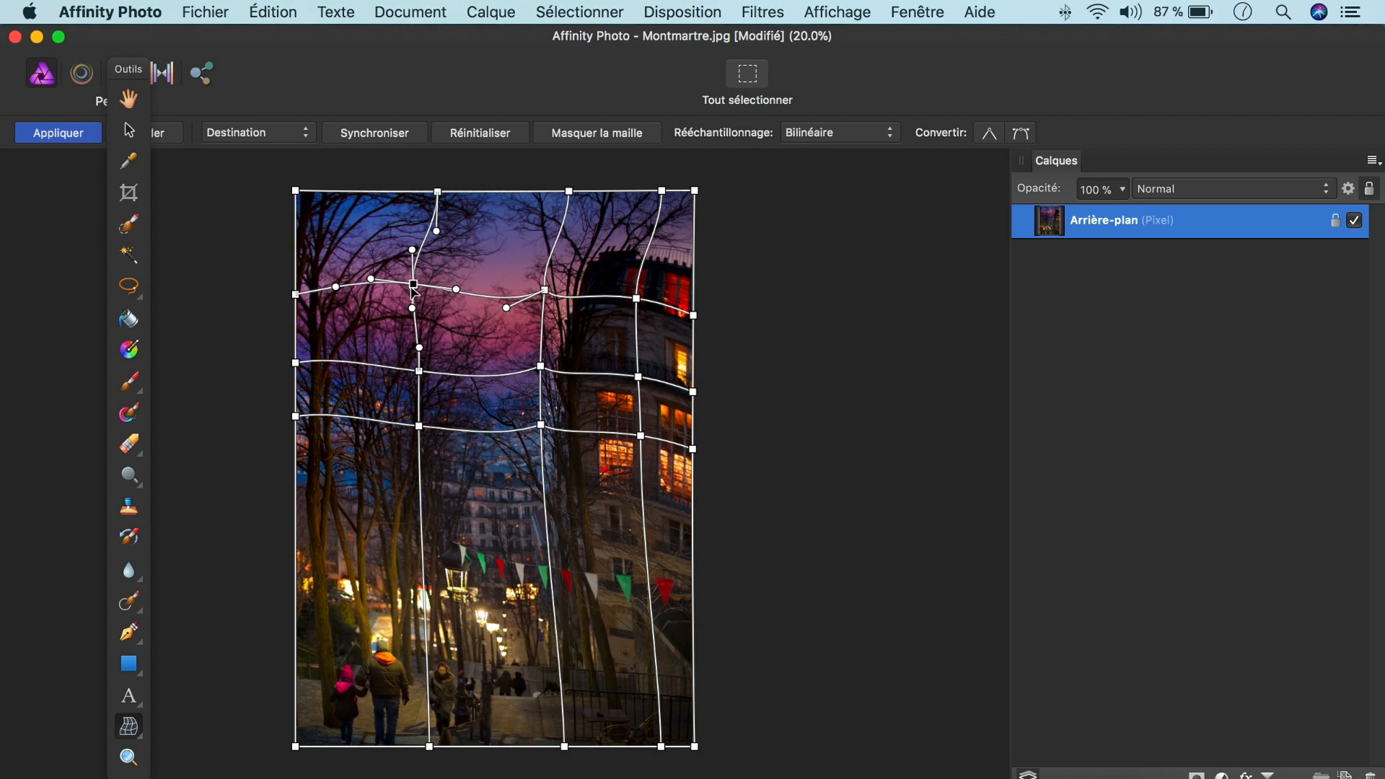
- Add the two upper nodes beside the building to the selection and shift the three selected nodes right and upward together
left_click(545, 291)
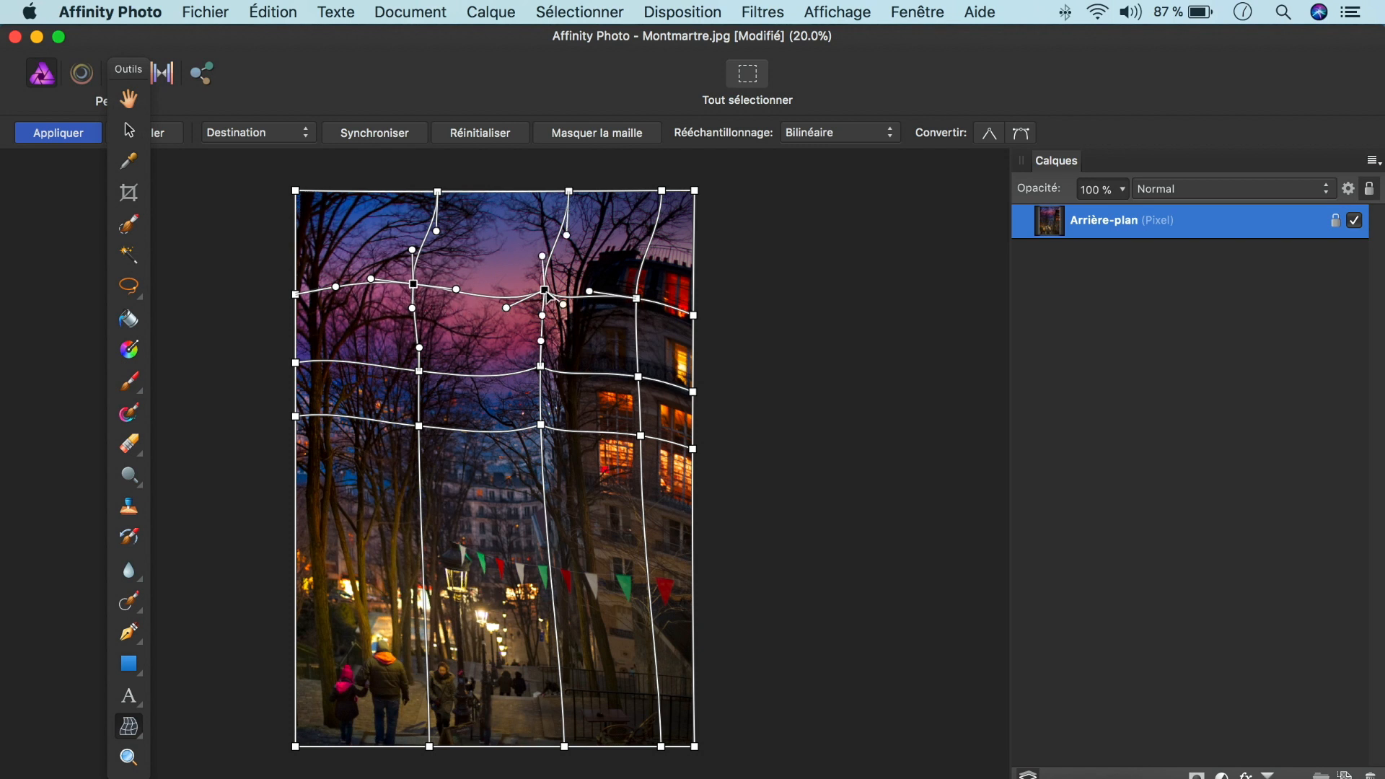
left_click(541, 367)
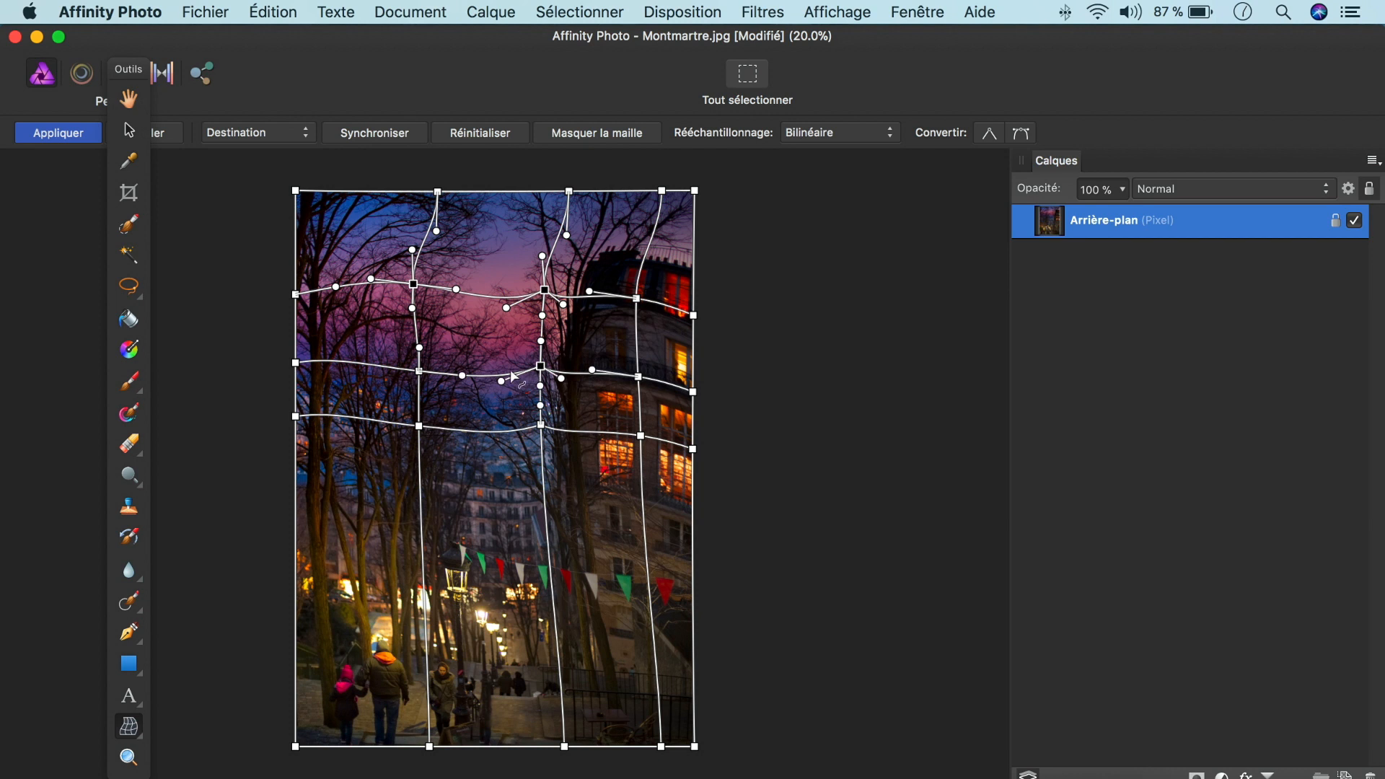
left_click(421, 371, "shift")
left_click_drag(421, 371, 422, 369)
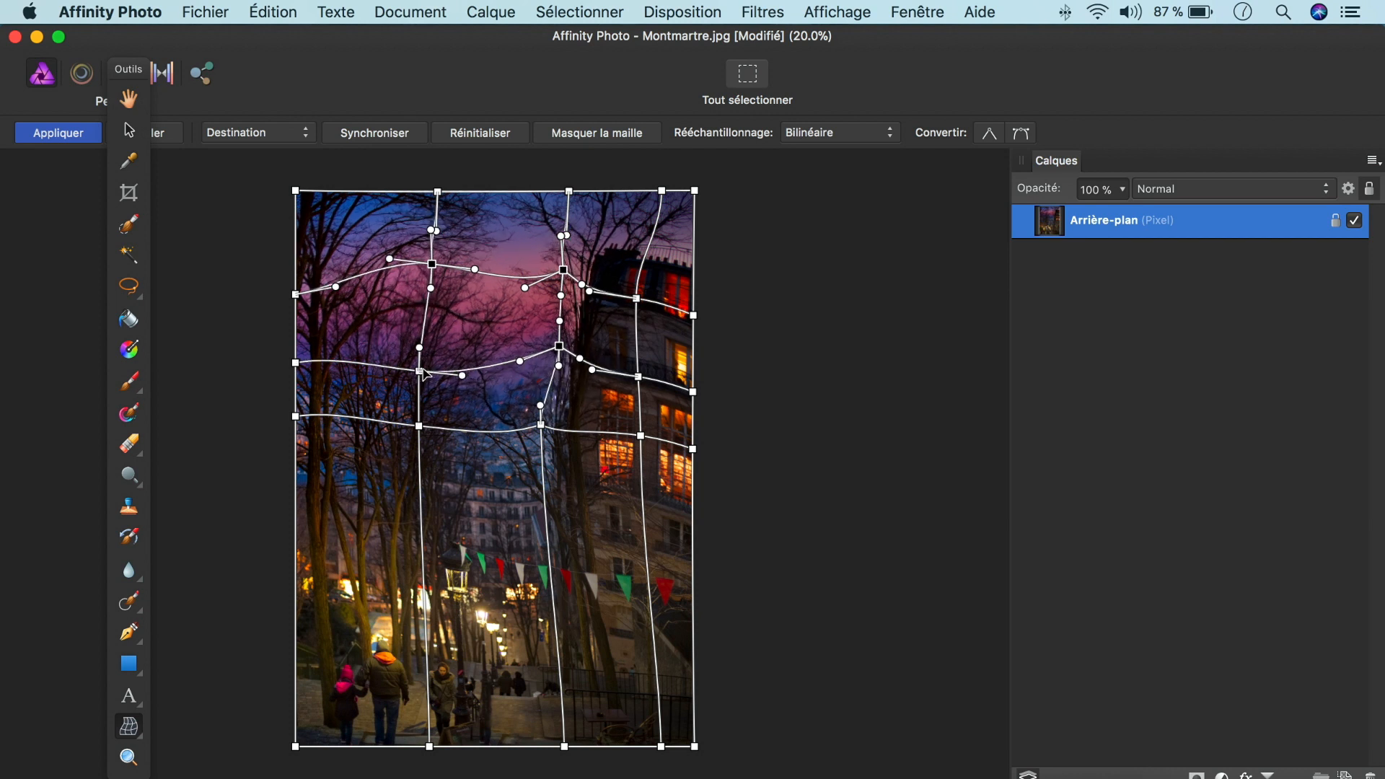
key("shift+Right")
key("shift+Right")
key("shift+Right")
key("shift+Right")
key("shift+Right")
key("shift+Right")
key("shift+Right")
key("shift+Right")
key("shift+Right")
key("shift+Right")
key("shift+Right")
key("shift+Right")
key("shift+Right")
key("shift+Right")
key("shift+Right")
key("shift+Right")
key("shift+Up")
key("shift+Up")
key("shift+Up")
key("shift+Up")
key("shift+Up")
key("shift+Up")
key("shift+Up")
key("shift+Up")
key("shift+Up")
key("shift+Up")
key("shift+Up")
key("shift+Up")
key("shift+Up")
key("shift+Up")
key("shift+Up")
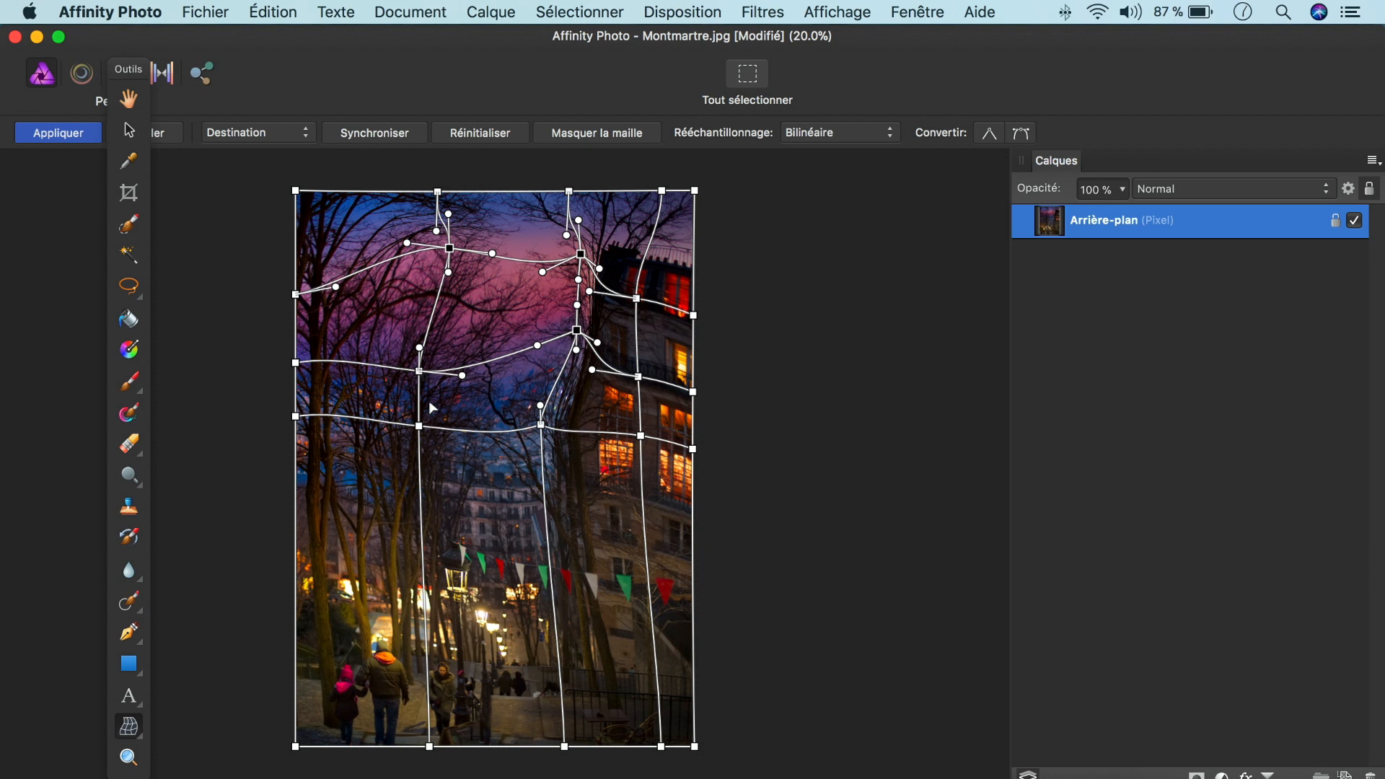
left_click(442, 417)
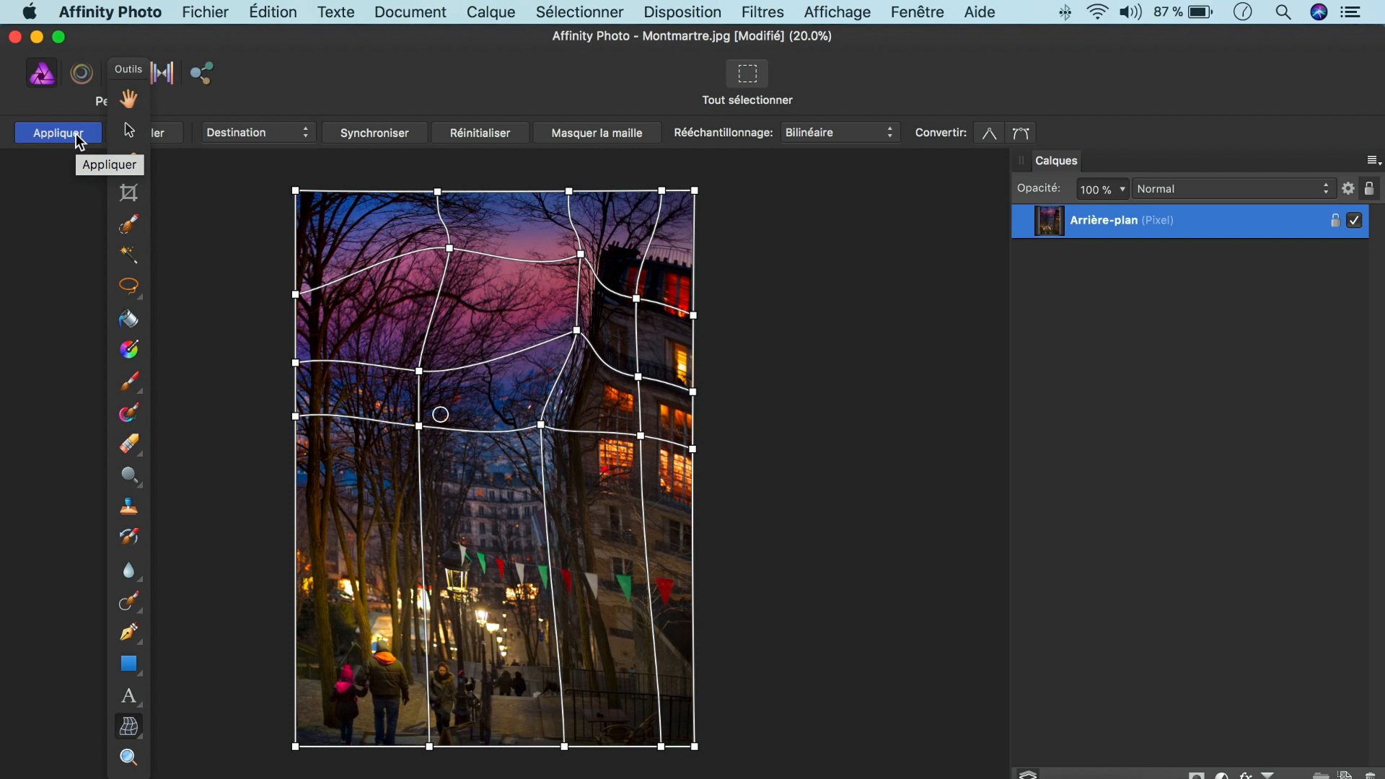
- Move the tools palette aside, cancel the current mesh warp, and restart the Mesh Warp tool on the Montmartre photo
left_click_drag(130, 68, 53, 71)
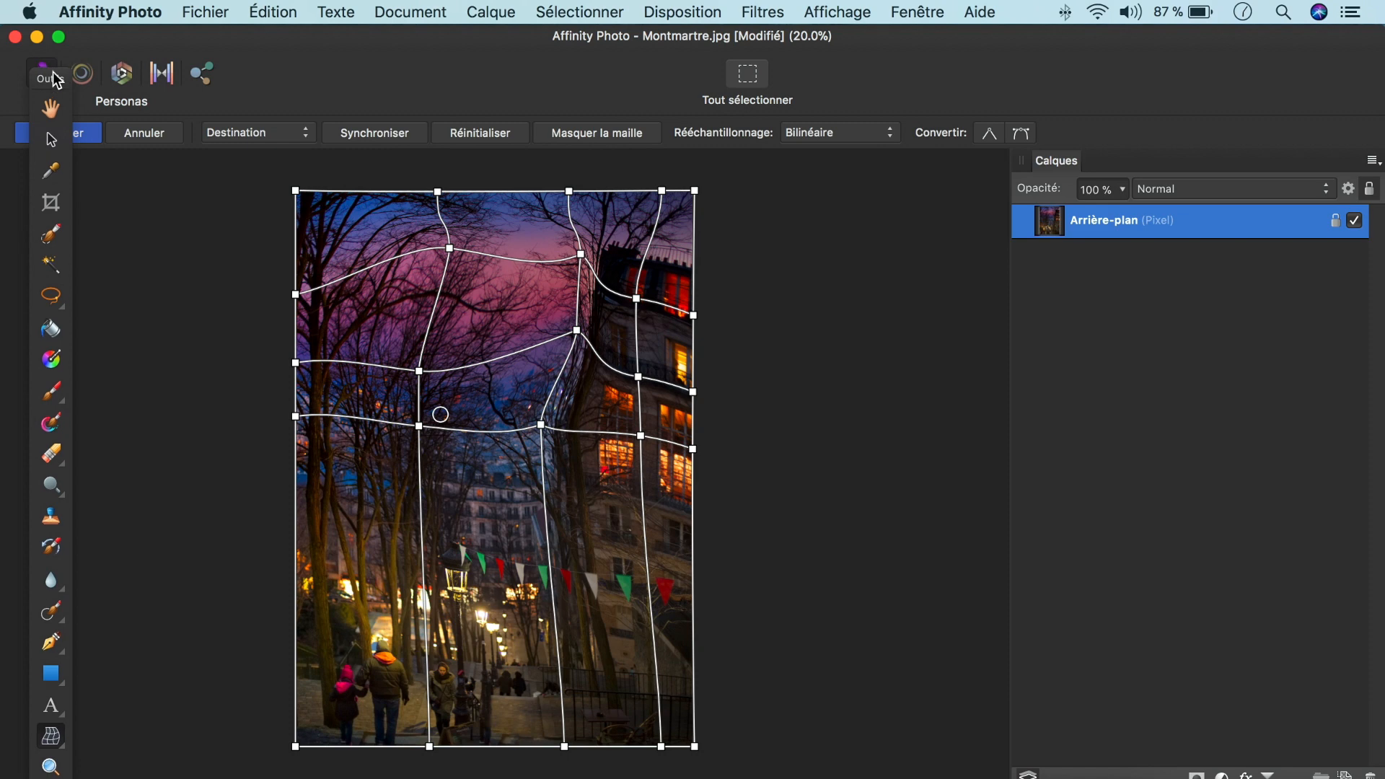
left_click(143, 136)
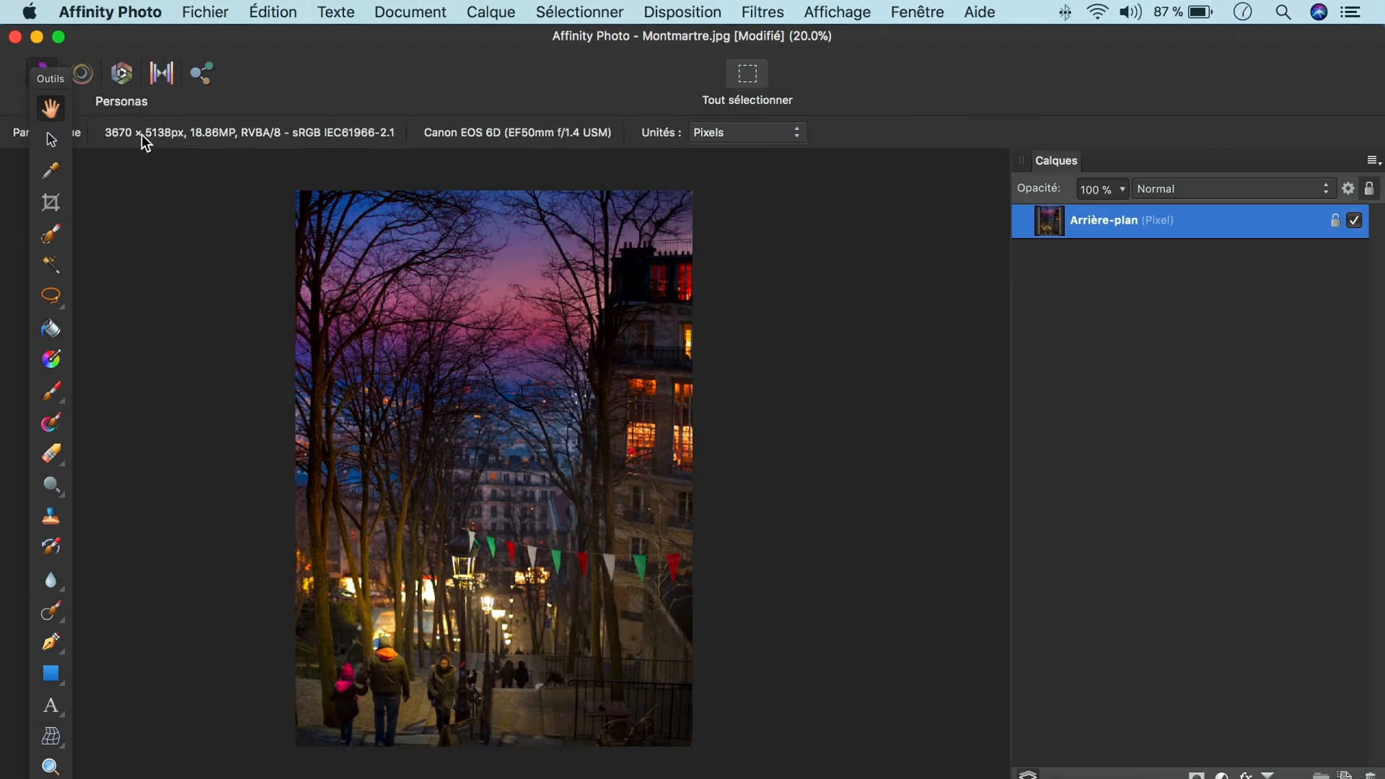
left_click(64, 747)
left_click(88, 741)
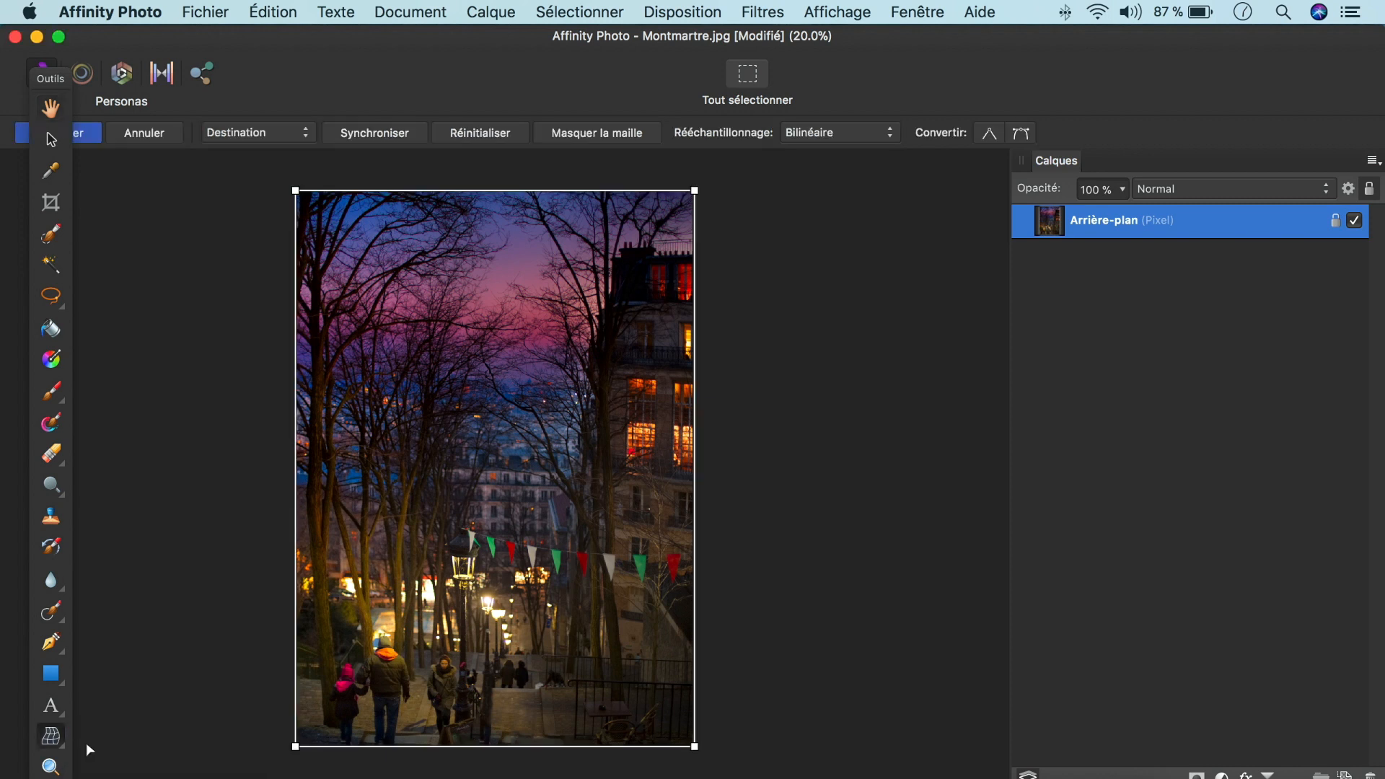
- Add a horizontal mesh line above the pennants and, in Source mode, a vertical one, moving their intersection up and left
left_click(295, 532)
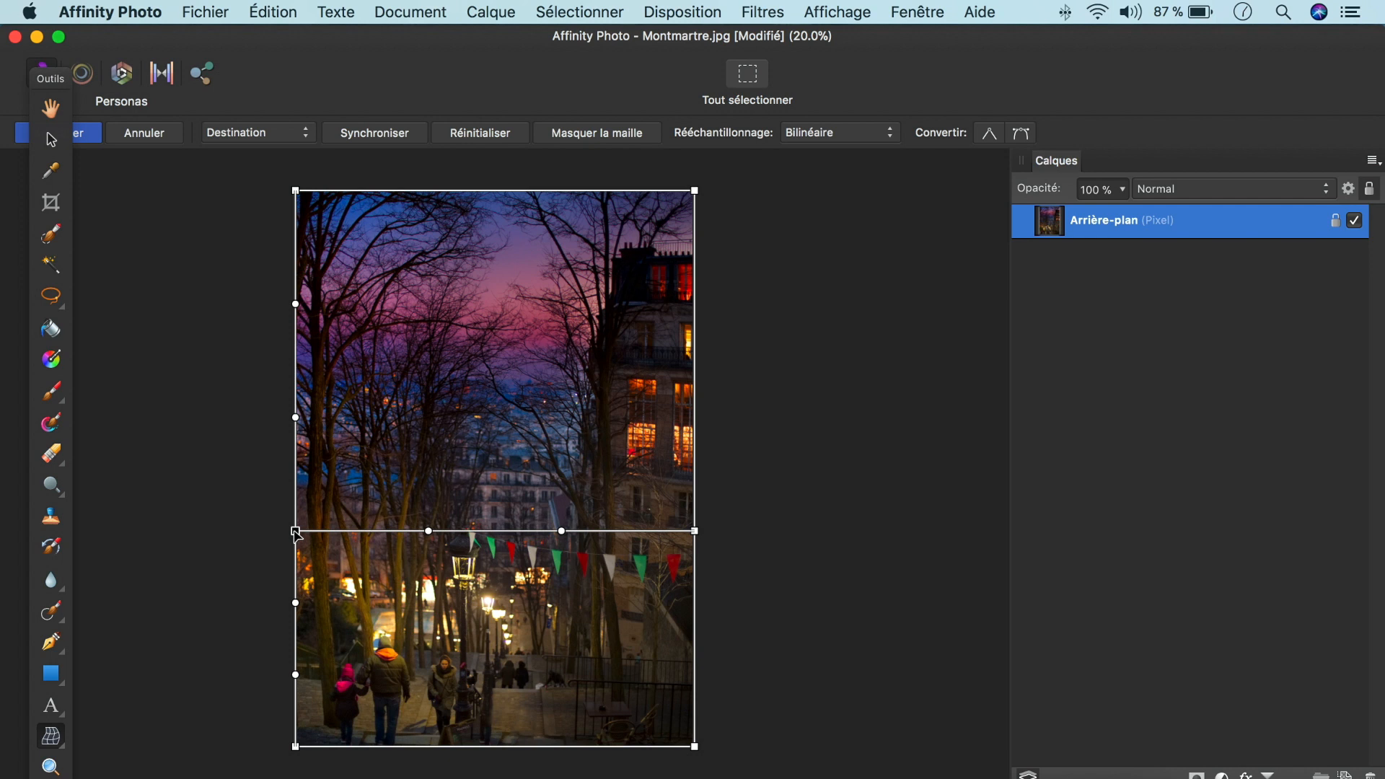
left_click(296, 532)
left_click(308, 138)
left_click(292, 146)
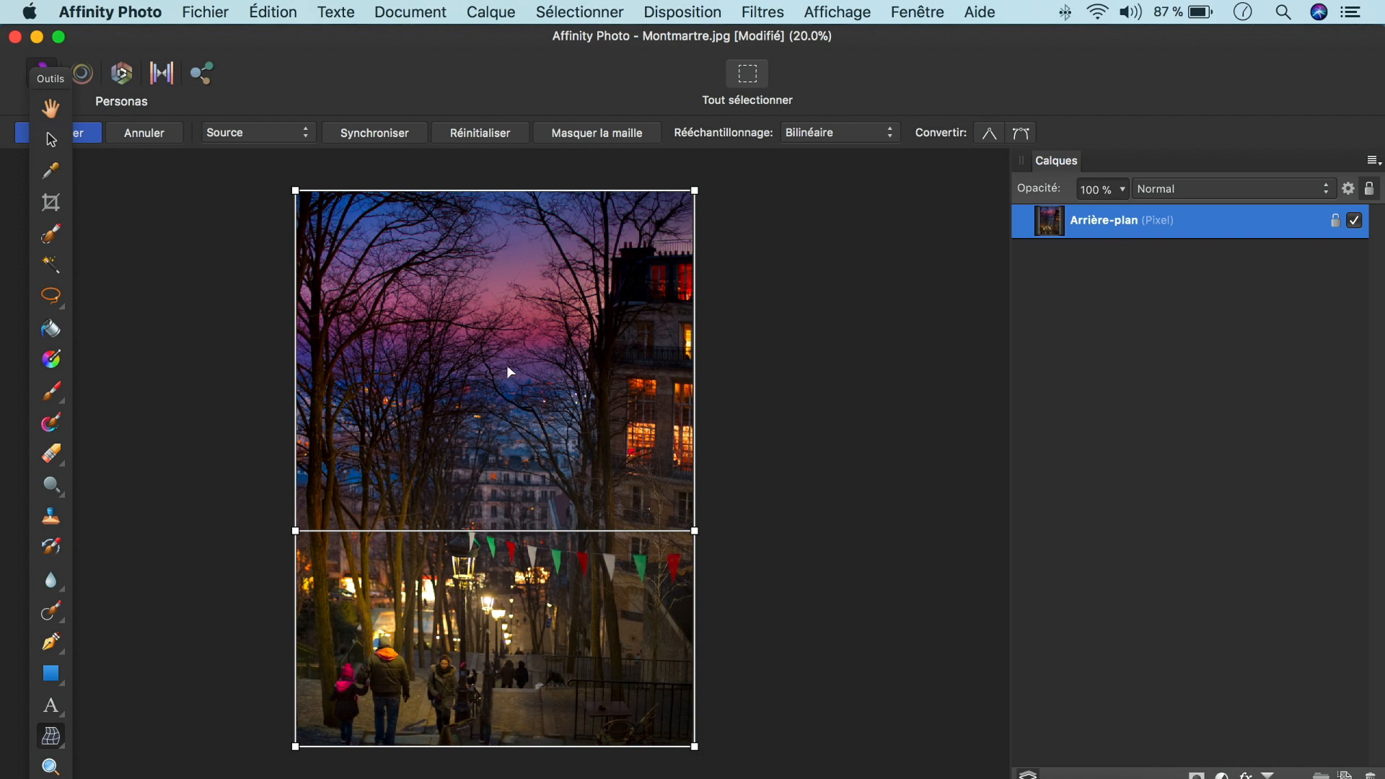
double_click(465, 532)
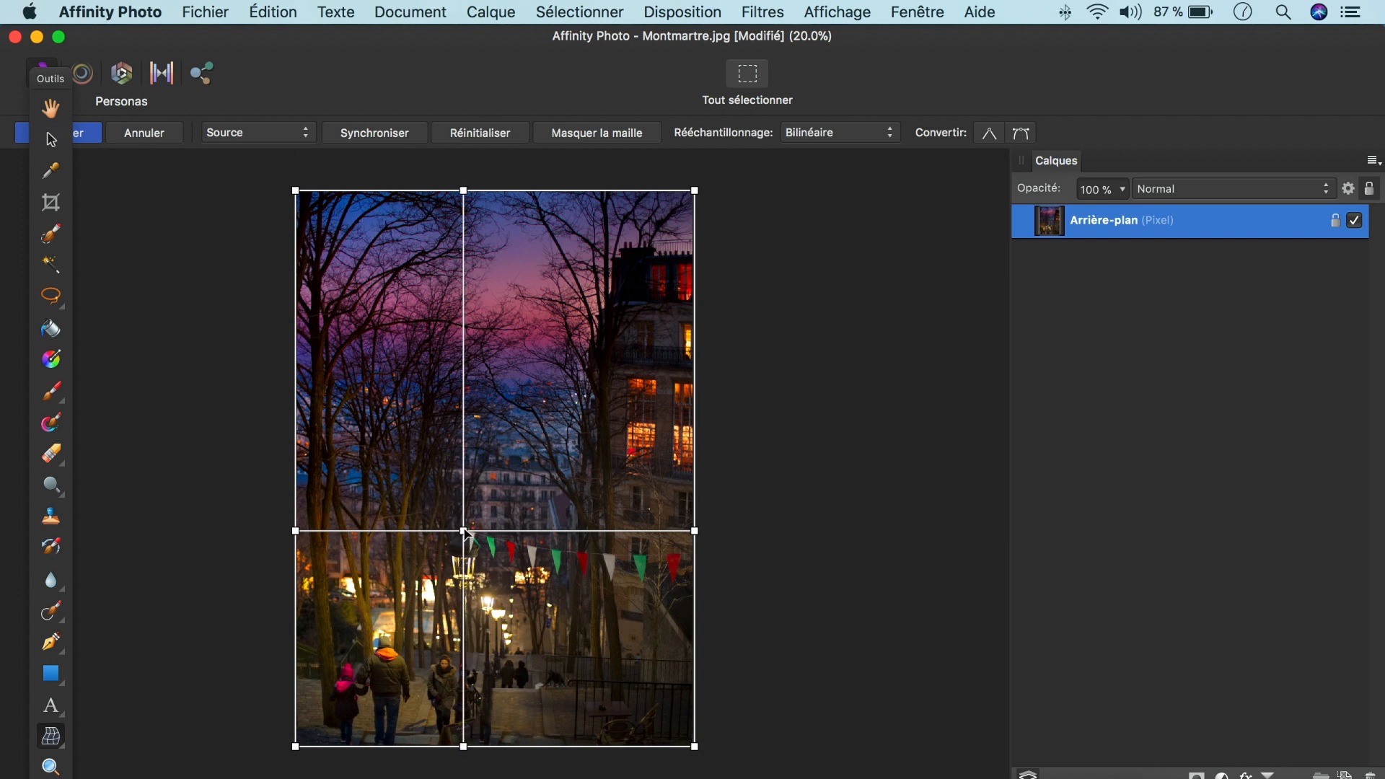
left_click_drag(464, 532, 420, 513)
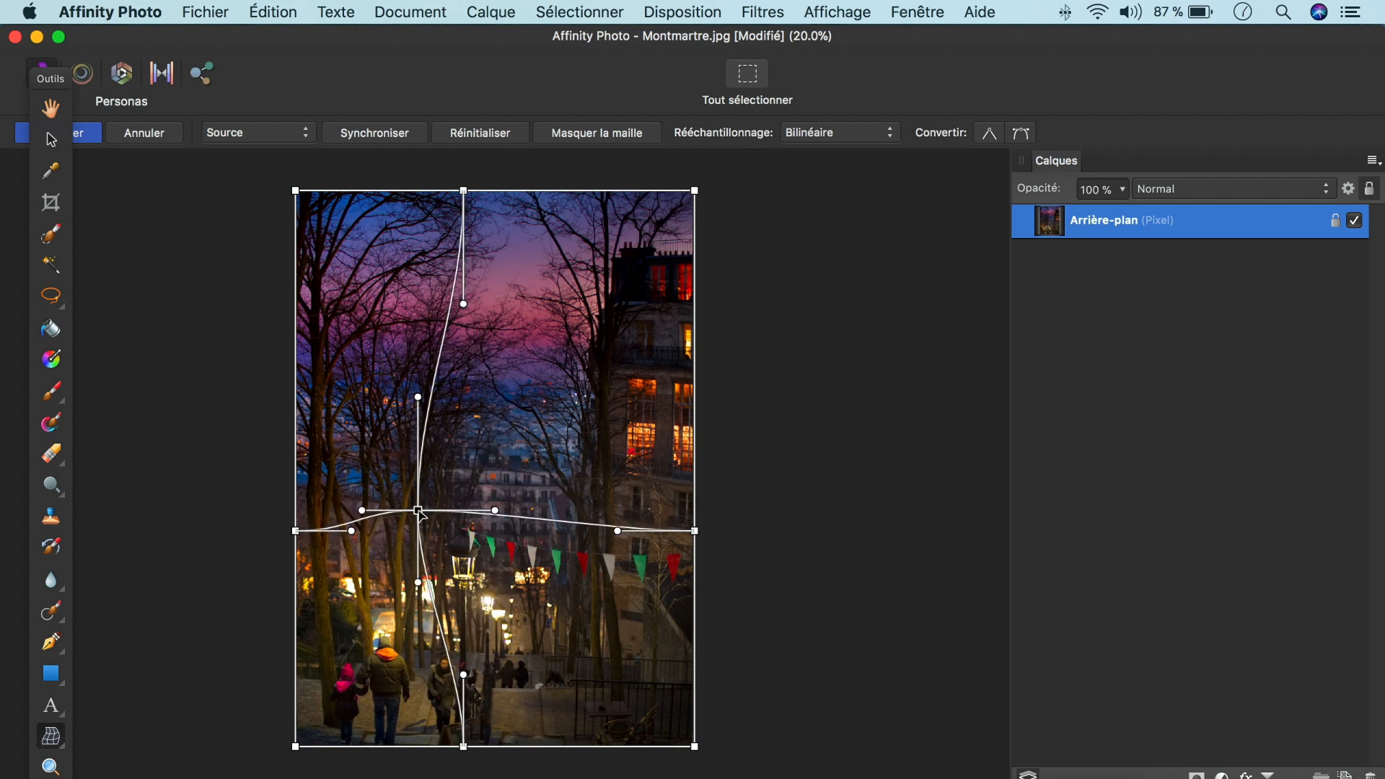
- Switch the mesh mode to Destination and move the central intersection up and left to distort the photo
left_click(306, 135)
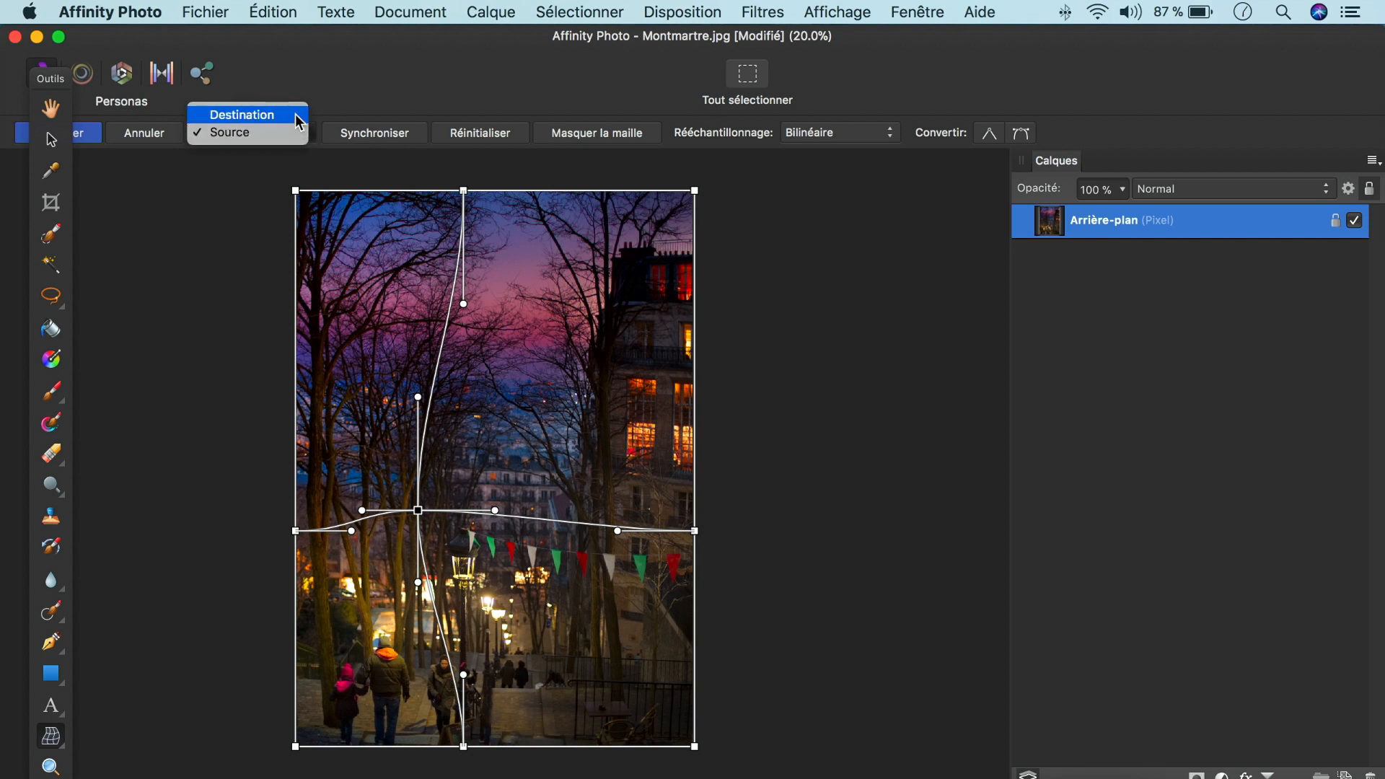
left_click(298, 116)
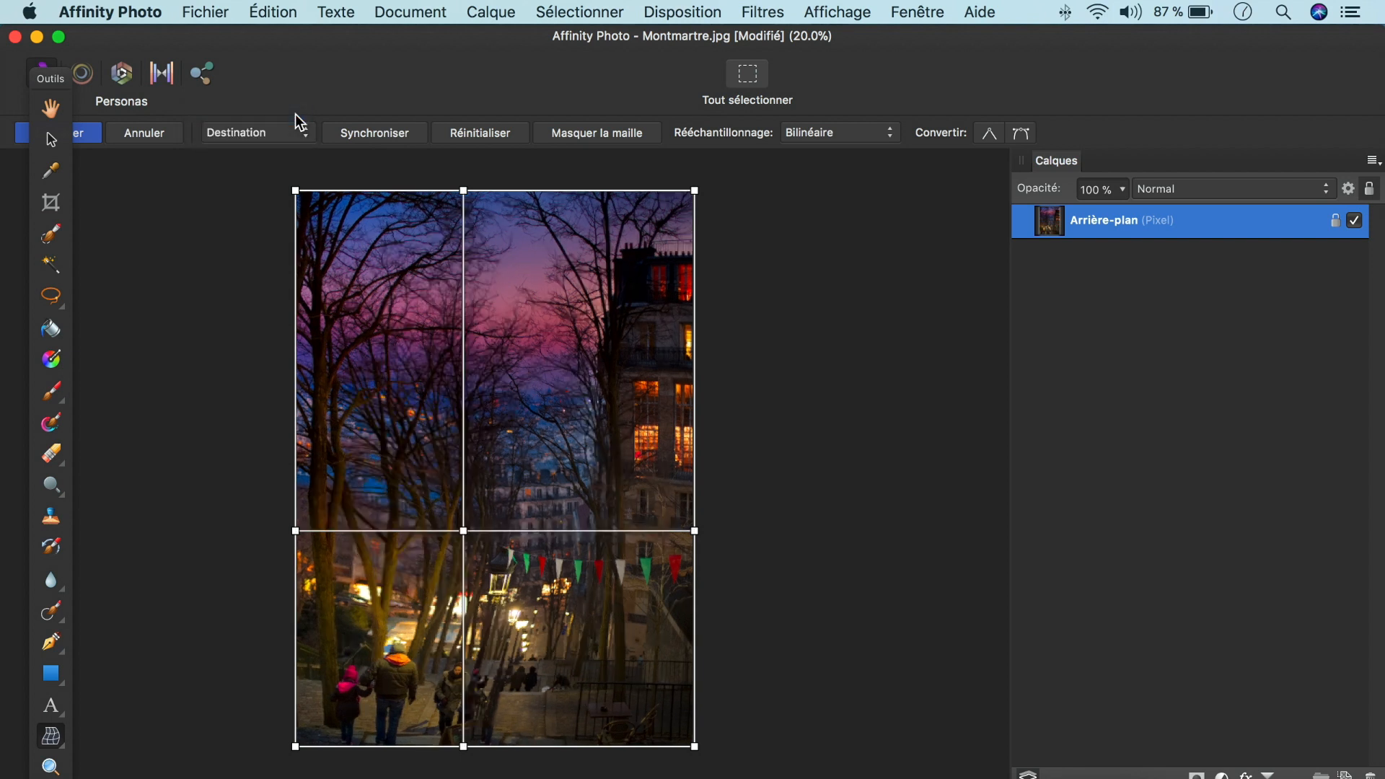
left_click(463, 532)
left_click_drag(463, 531, 430, 451)
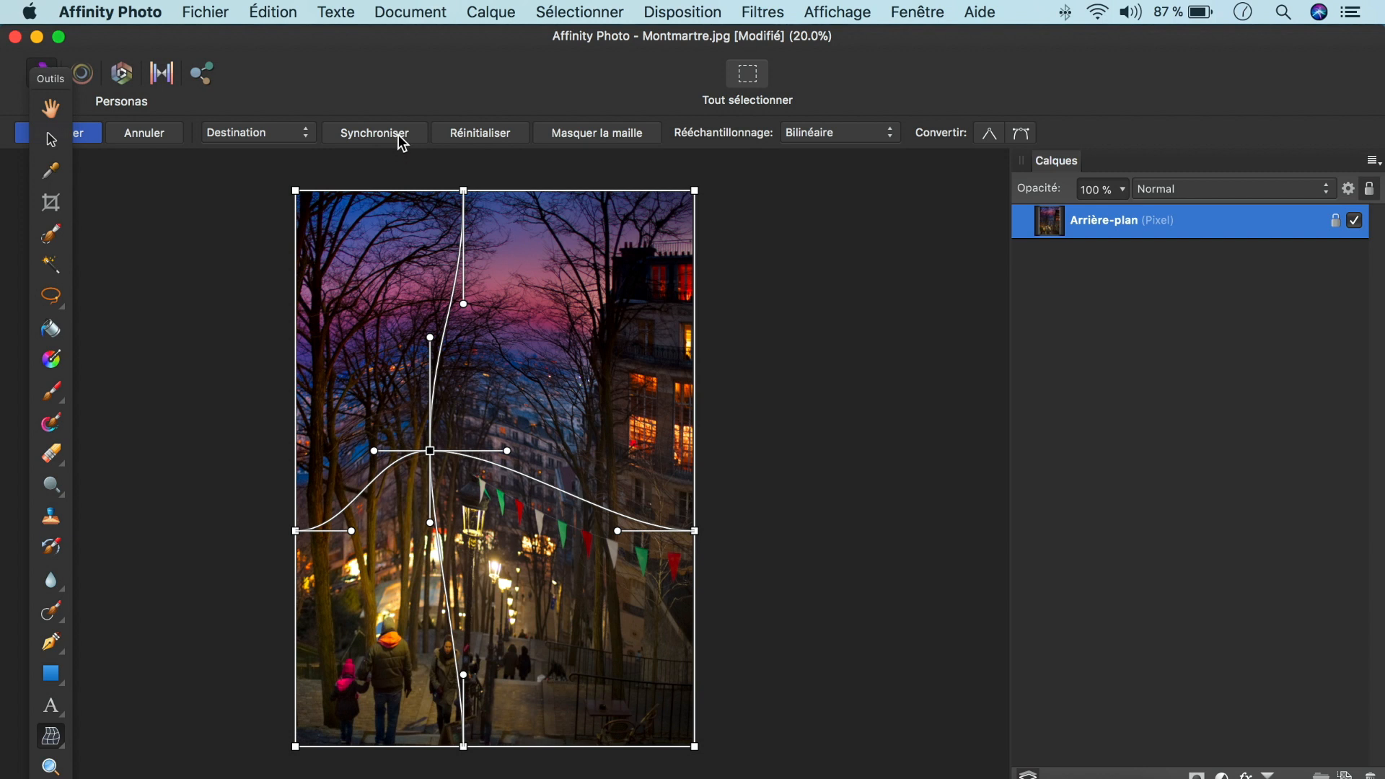
- Synchronise the source and destination meshes and nudge the central node's upper curve handle slightly right
left_click(398, 136)
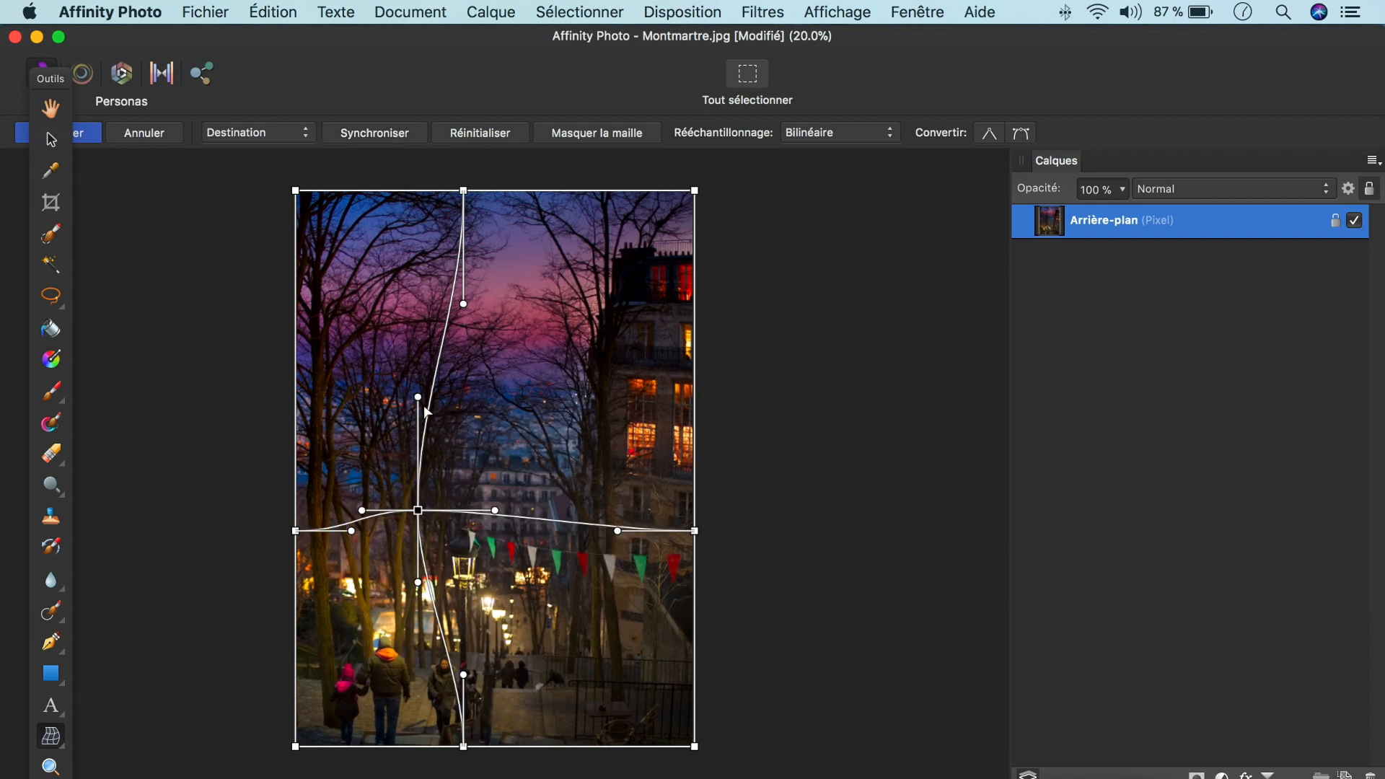
left_click_drag(420, 398, 425, 399)
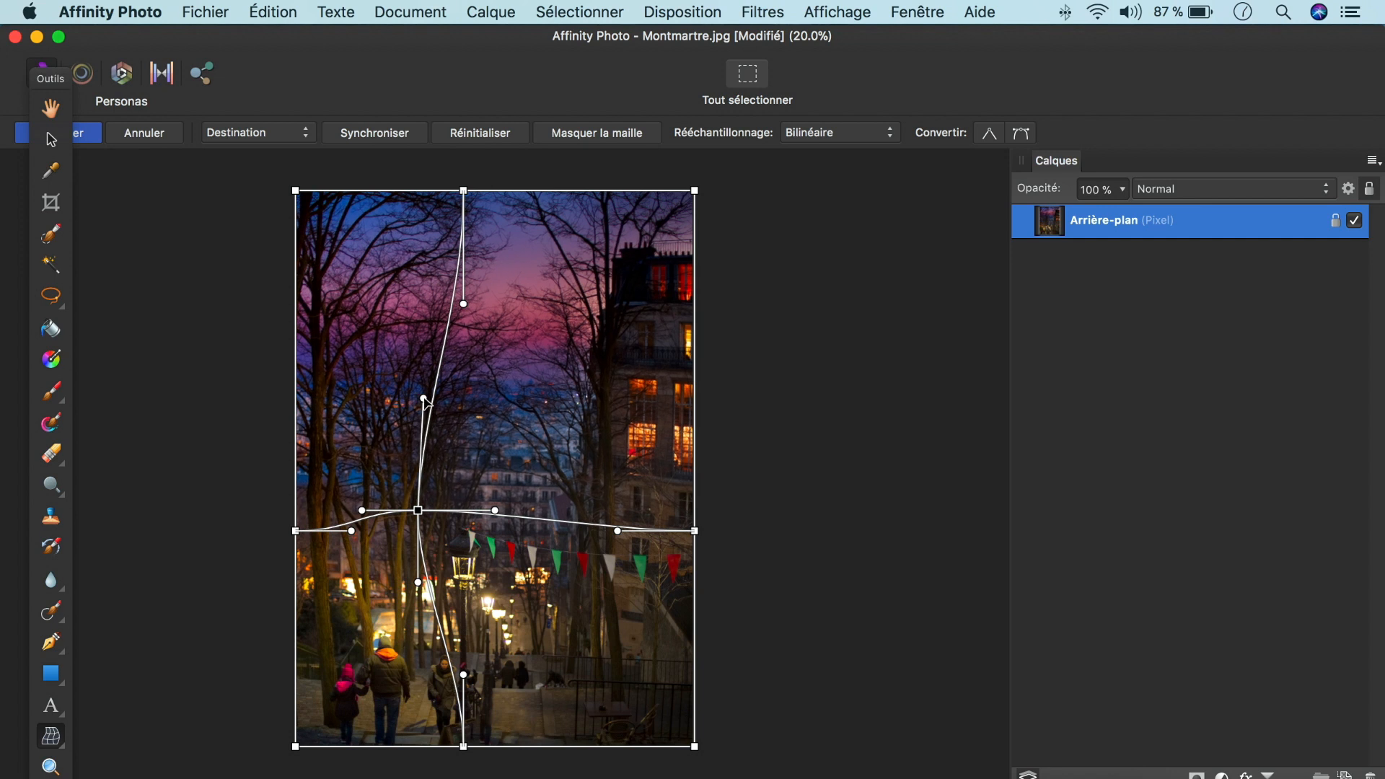
- Reset the mesh and move its central node up and left
left_click(511, 136)
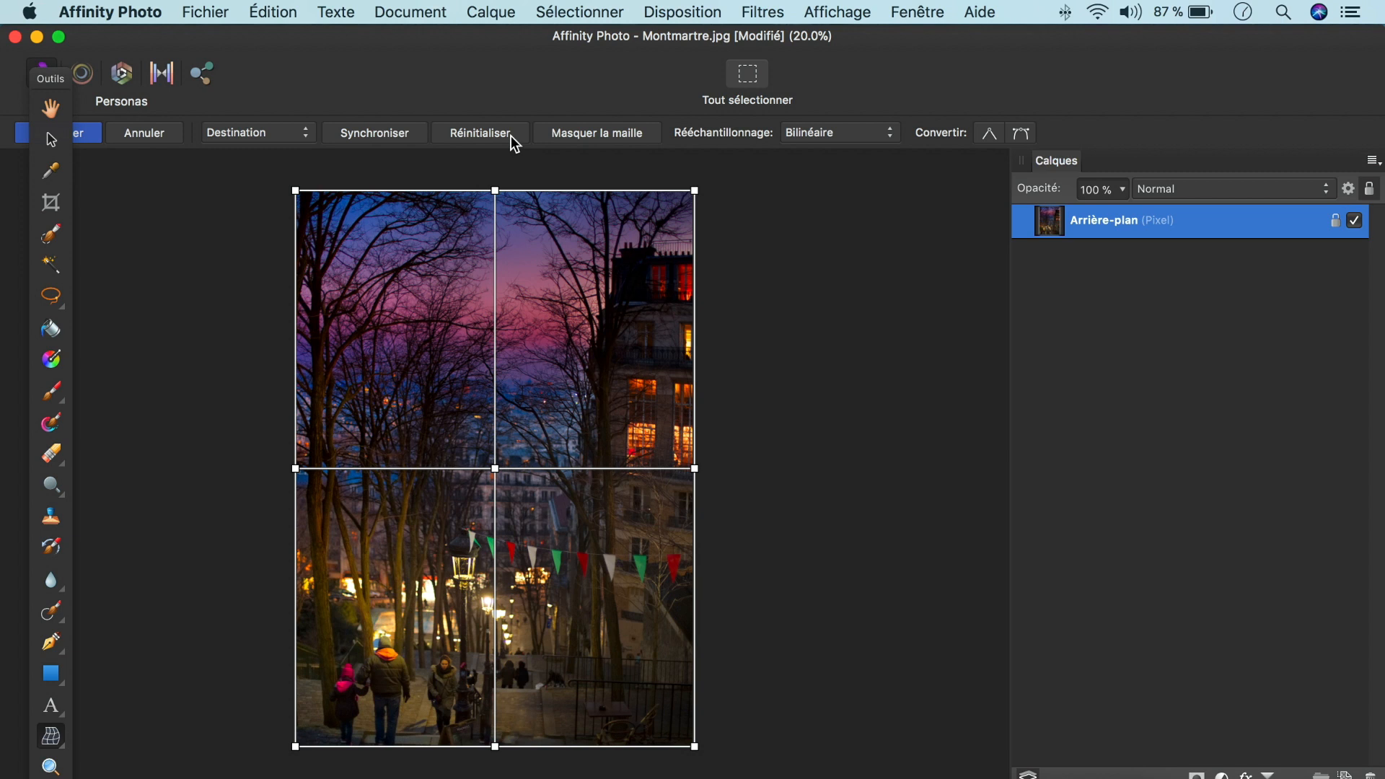
left_click(617, 134)
left_click(617, 132)
left_click_drag(495, 470, 454, 436)
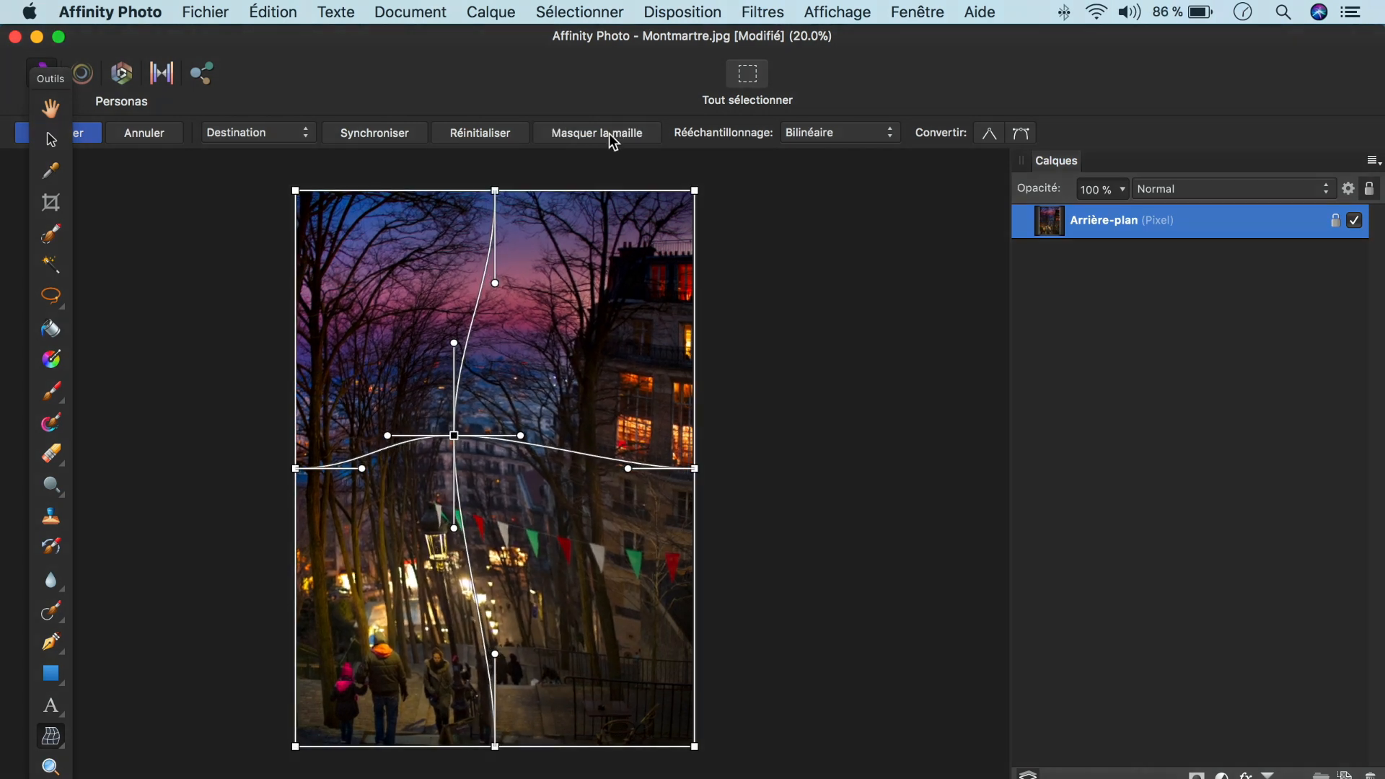
- Toggle the mesh off and on to examine the warped photo without the grid, and review the resampling options
left_click(609, 132)
left_click(609, 133)
left_click(614, 137)
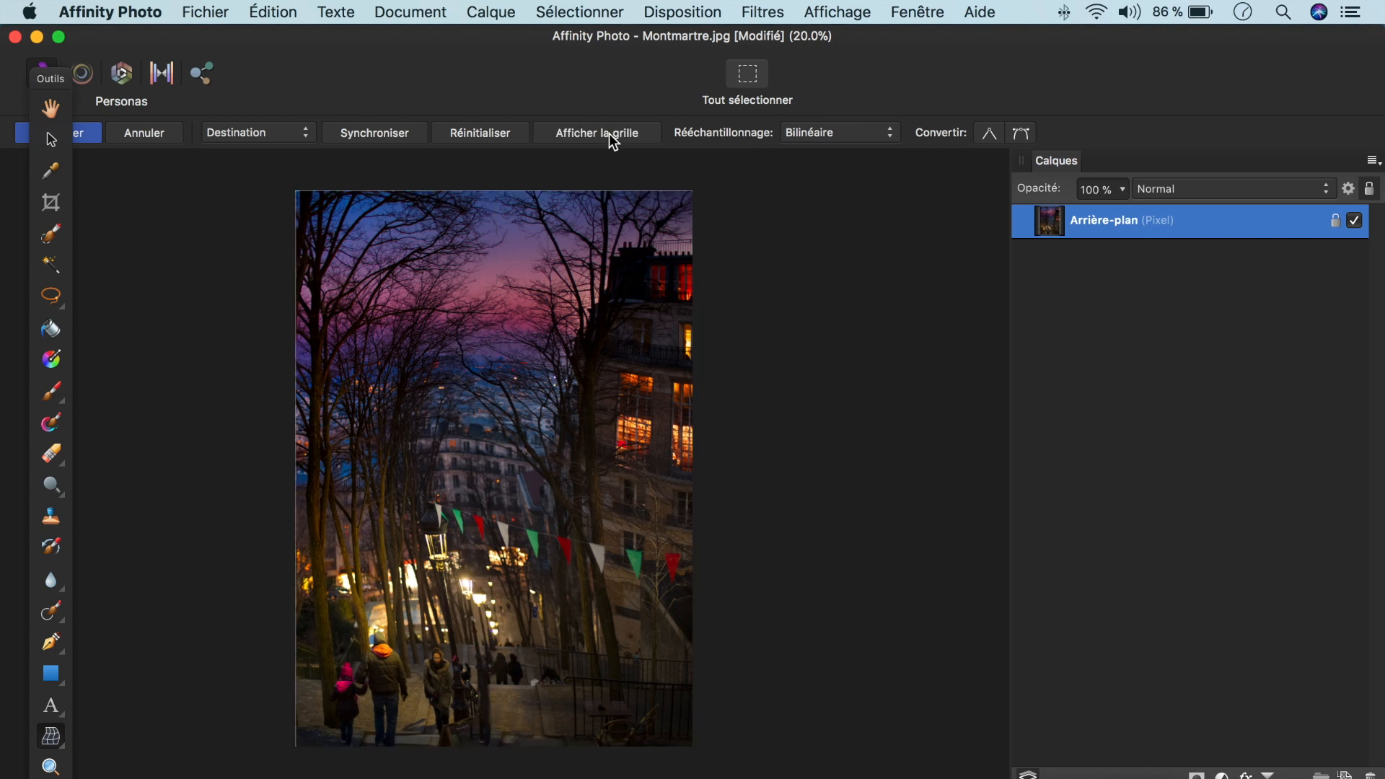
left_click(613, 137)
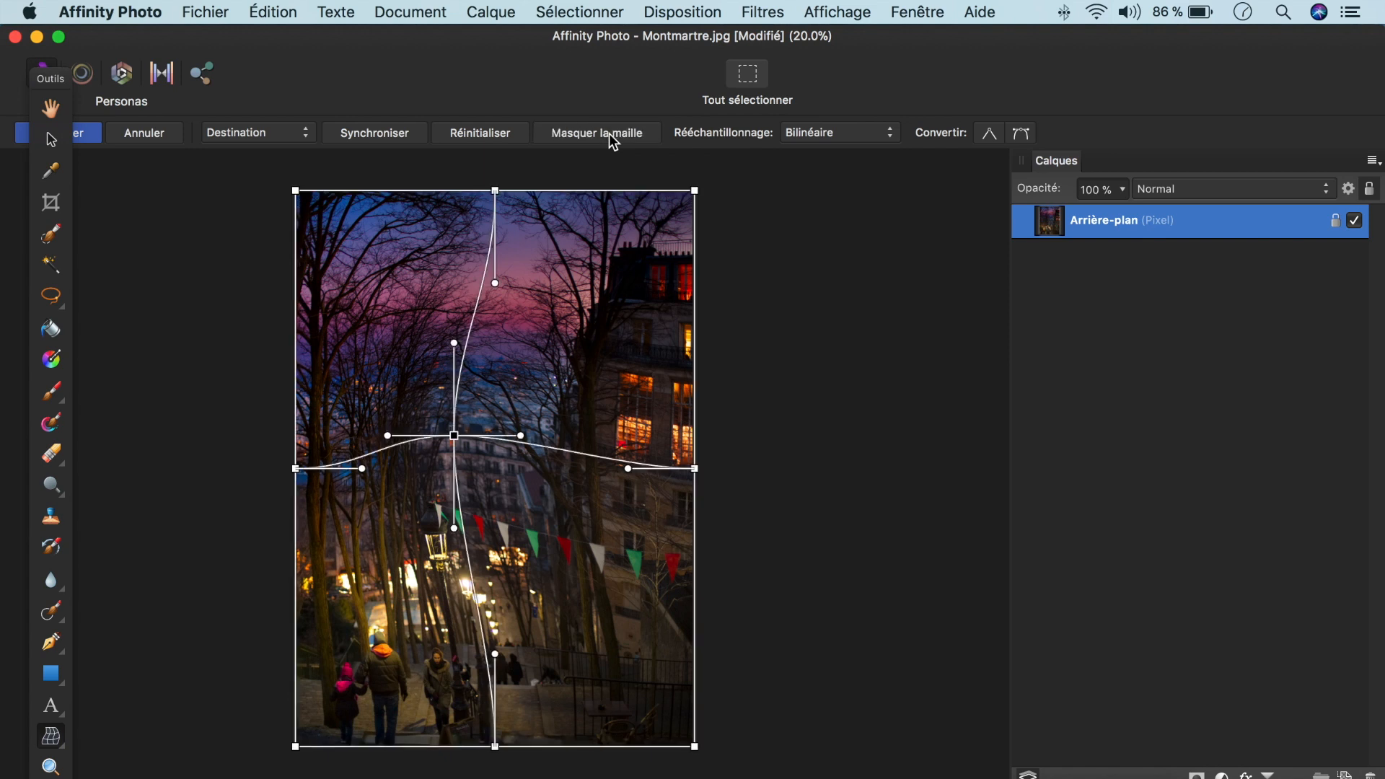
left_click(610, 135)
left_click(611, 136)
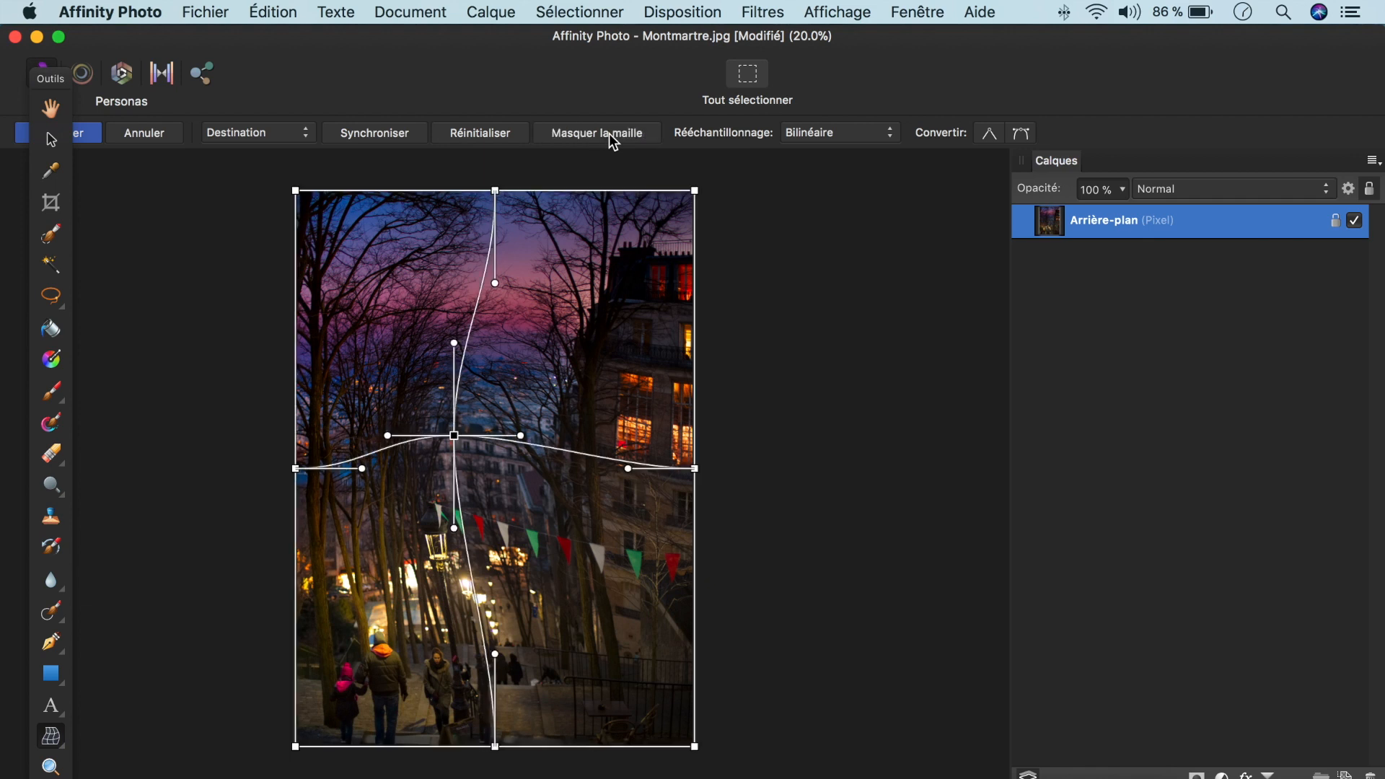
left_click(891, 136)
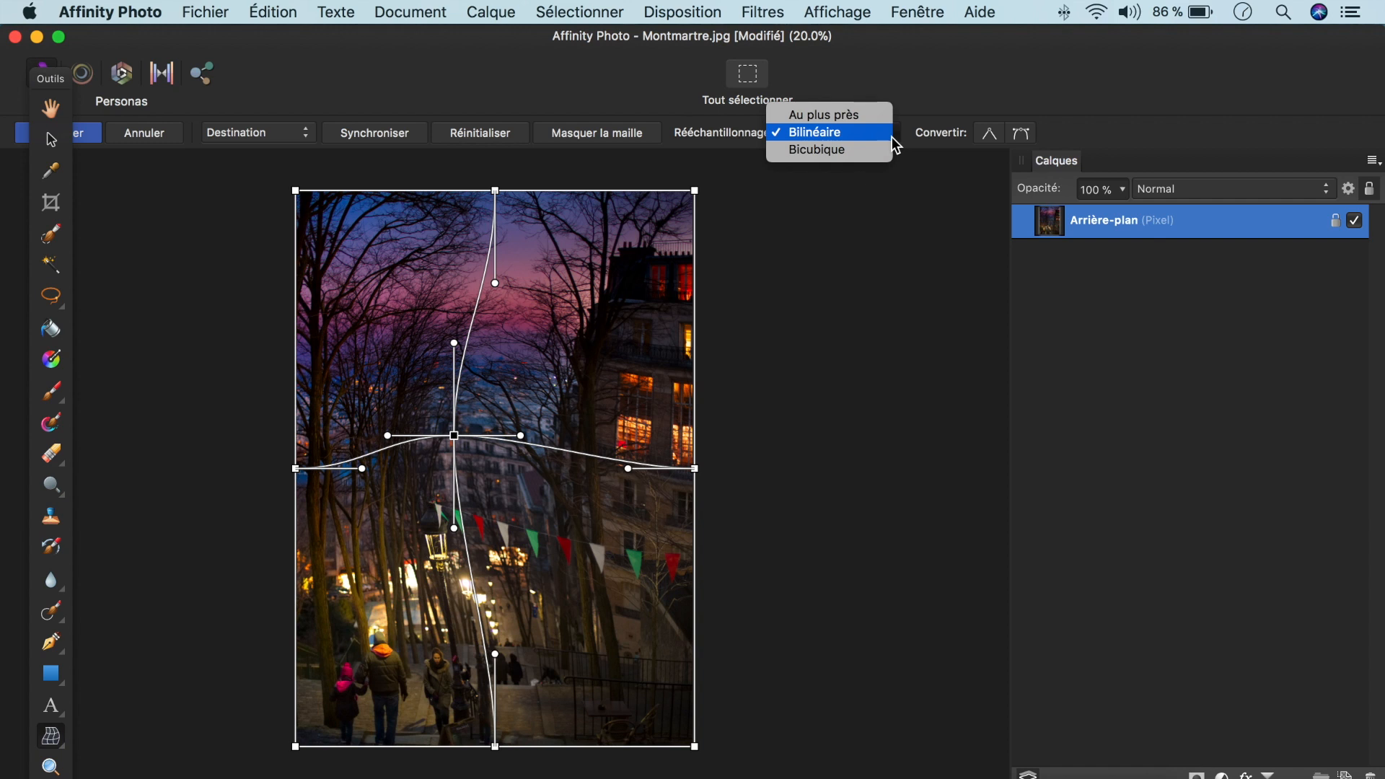
left_click(936, 214)
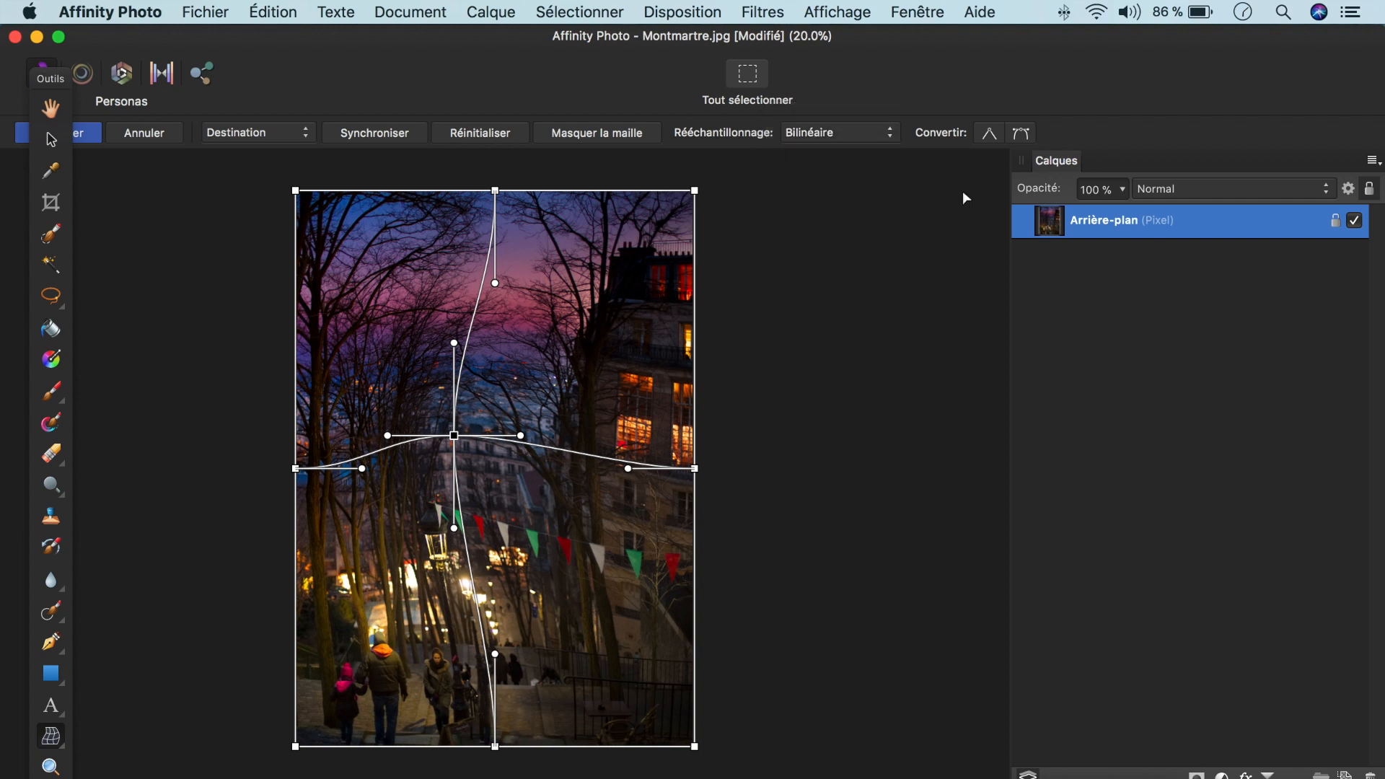
- Convert the central mesh node to sharp, move it right and slightly down, and convert it back to smooth
left_click(991, 132)
left_click_drag(454, 439, 490, 451)
left_click(1020, 135)
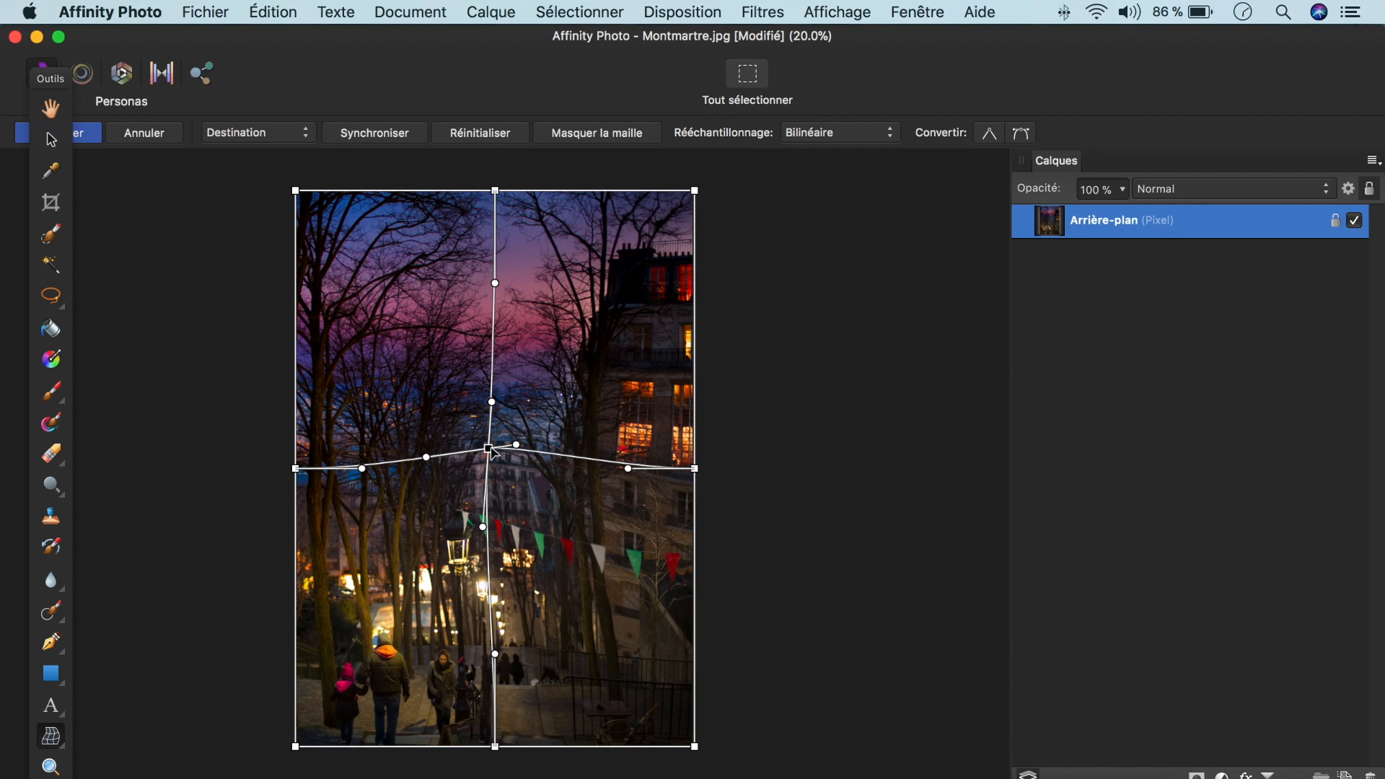
scroll(889, 257, "left", 1)
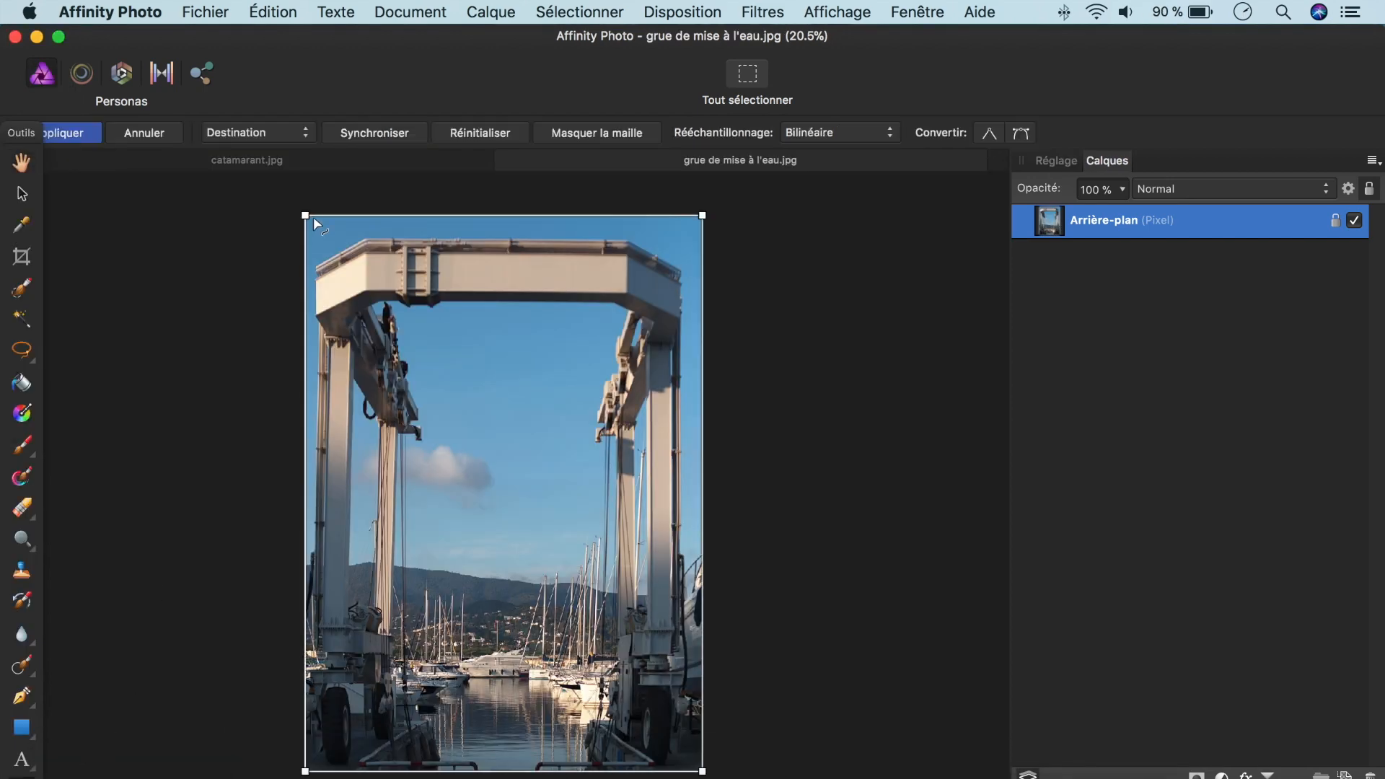
- Add vertical mesh lines beside both crane legs and a horizontal one along the crane's beam, bending the beam downward
double_click(313, 215)
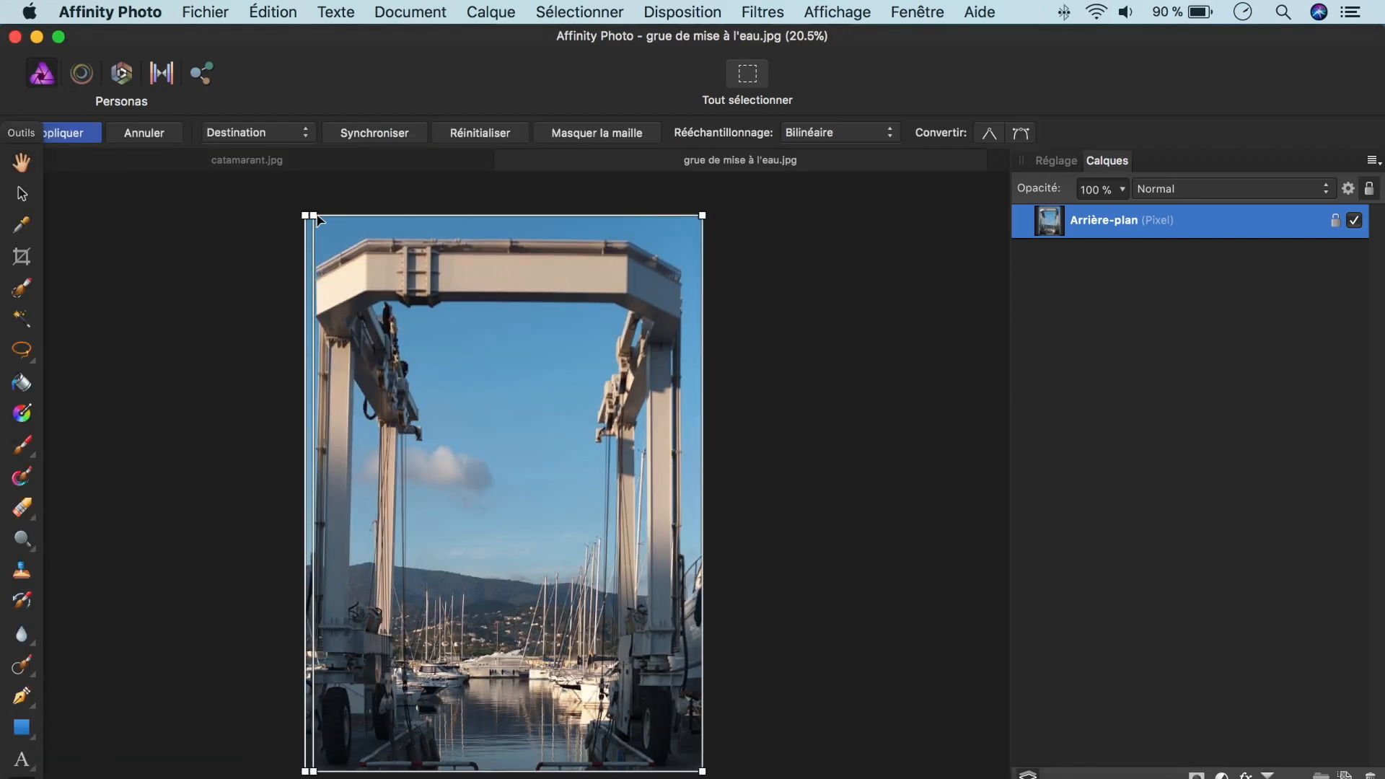
double_click(679, 215)
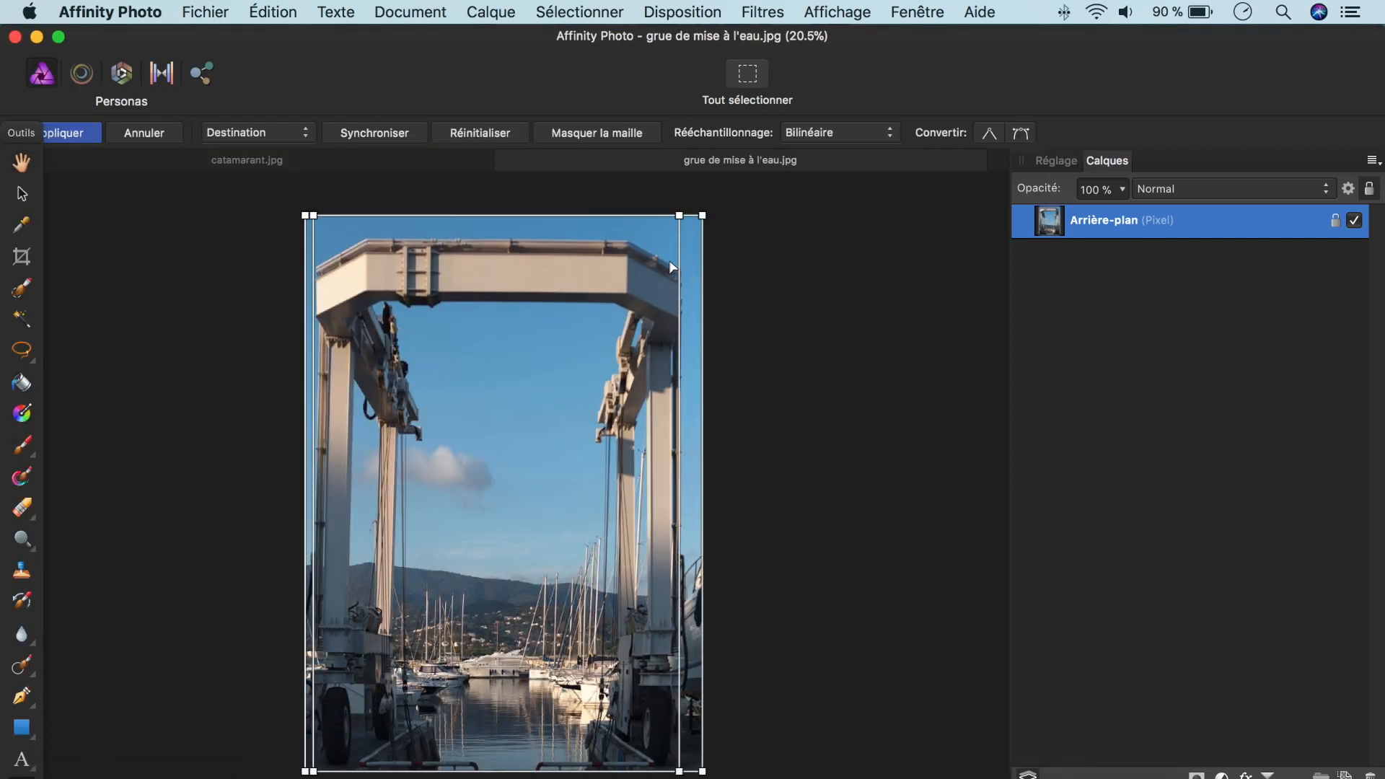
double_click(679, 241)
left_click_drag(508, 242, 512, 299)
- Add a horizontal mesh line above the hills, then bow both crane legs inward and lower the beam's two corner nodes
double_click(305, 562)
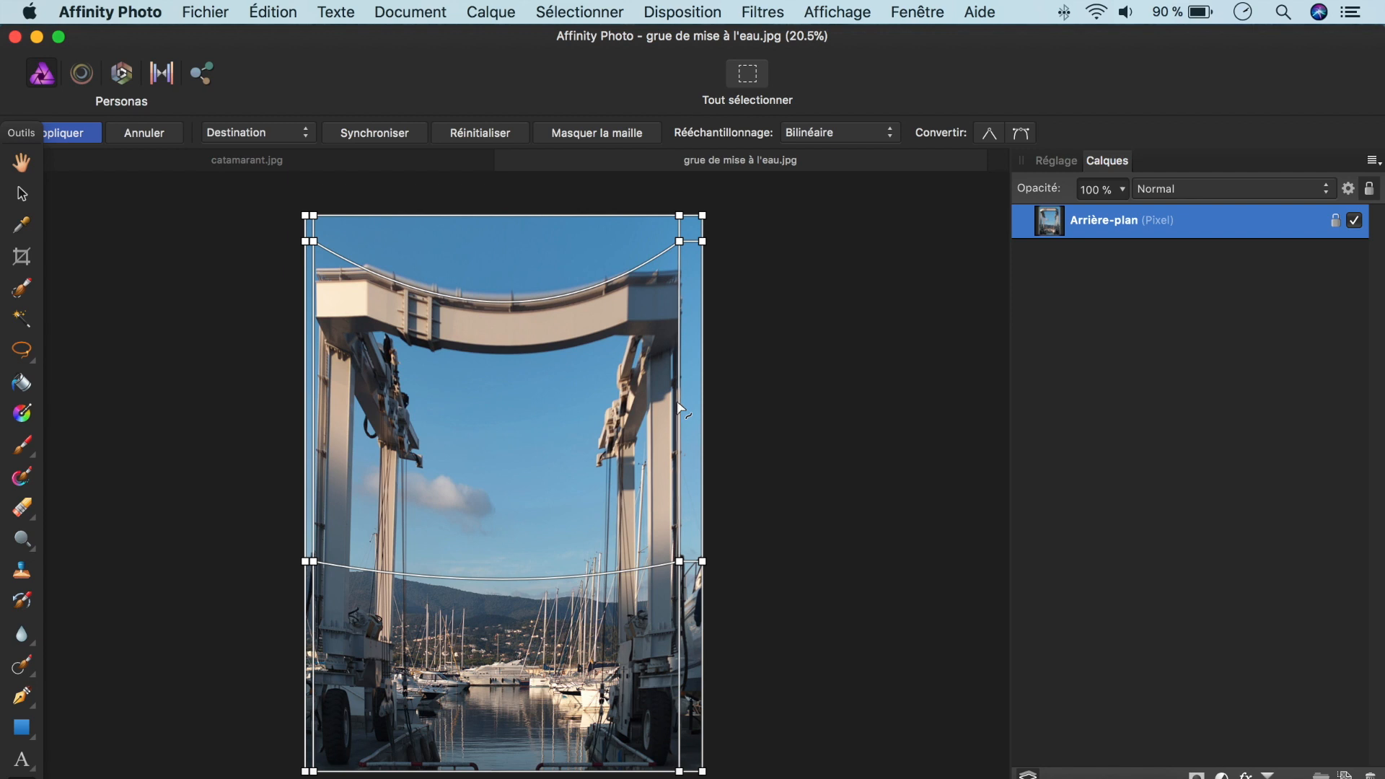
left_click_drag(679, 401, 646, 404)
left_click_drag(313, 422, 357, 424)
left_click_drag(679, 241, 674, 288)
left_click_drag(313, 241, 320, 288)
scroll(748, 643, "left", 1)
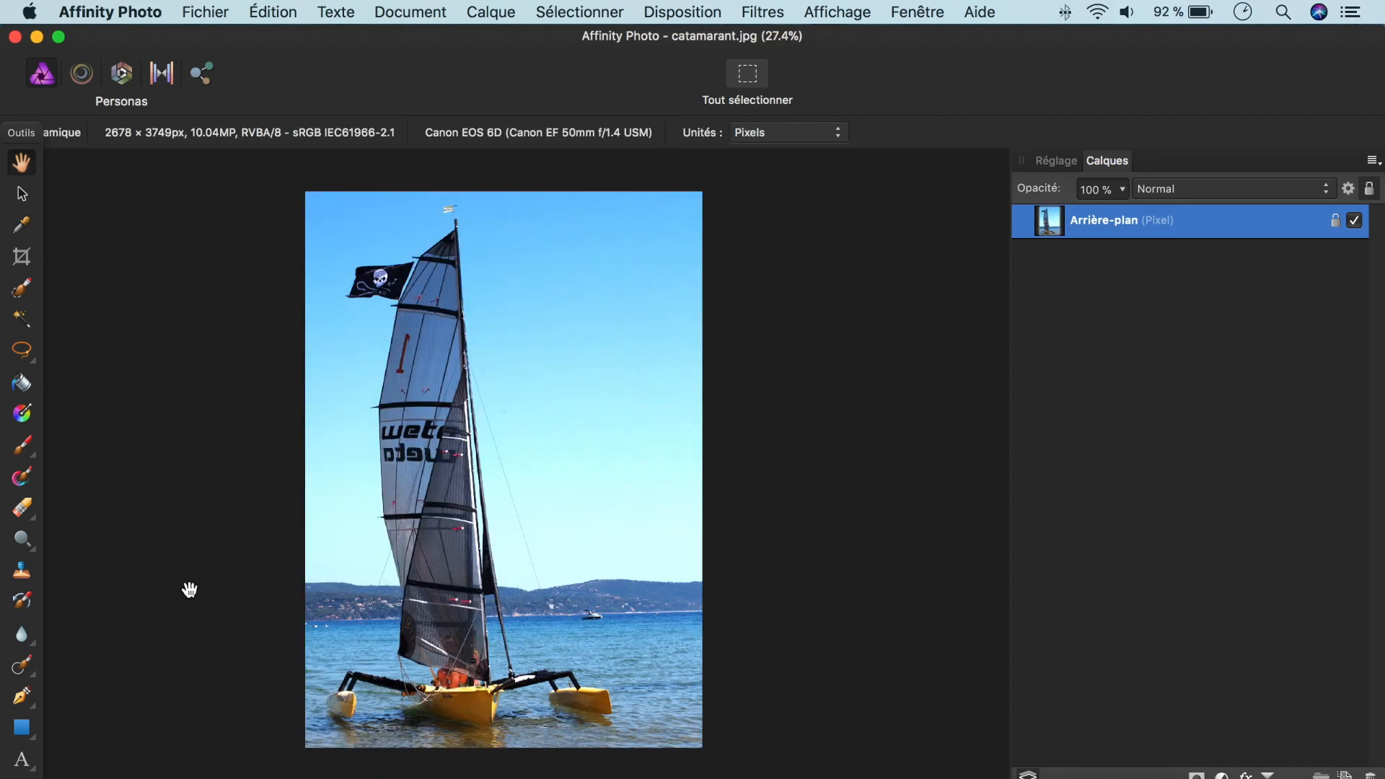
- Start a Mesh Warp on the catamaran photo and add horizontal mesh lines along the horizon and just above the hulls
left_click(32, 778)
left_click(70, 754)
double_click(303, 618)
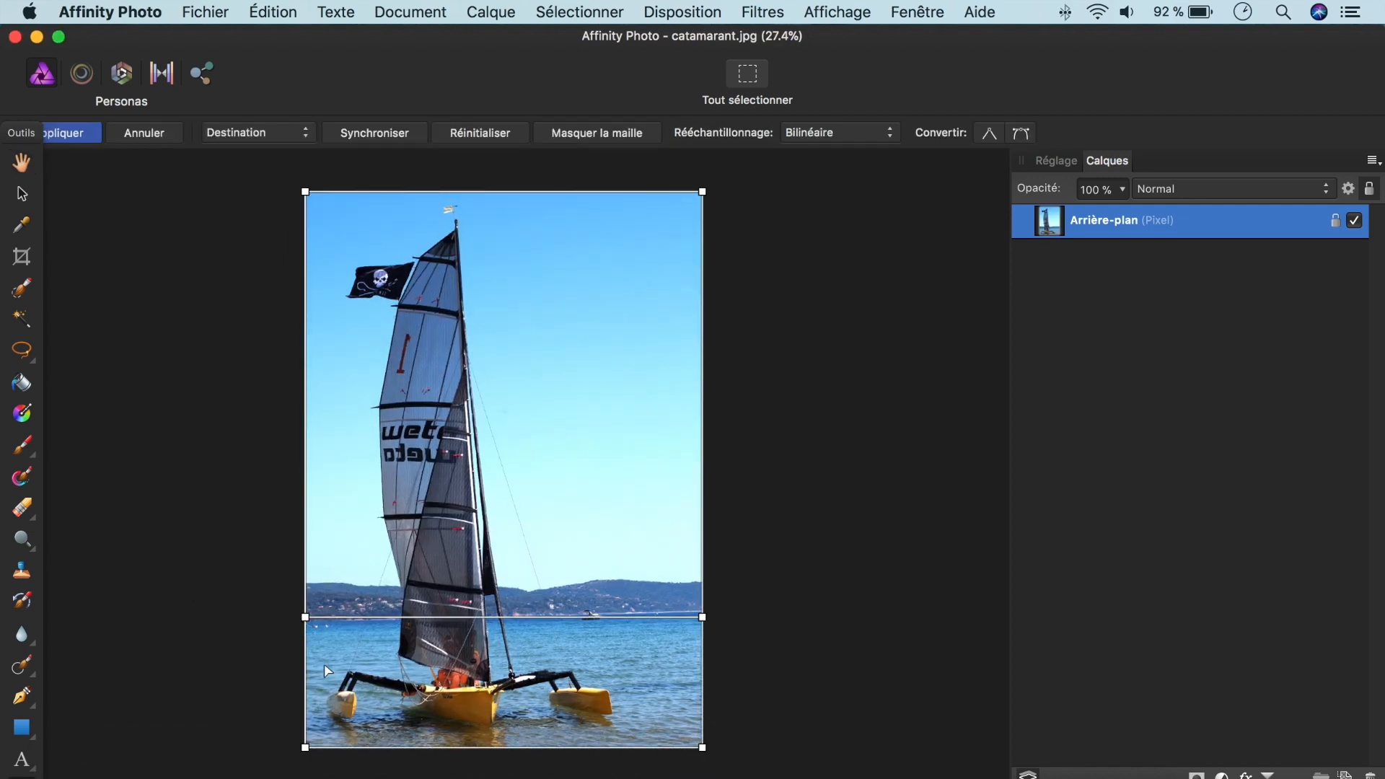
double_click(305, 671)
- Add mesh nodes above the catamaran's left and right floats and move both upward to lift the hulls
double_click(355, 671)
left_click_drag(356, 673, 354, 633)
double_click(572, 666)
left_click_drag(571, 665, 568, 633)
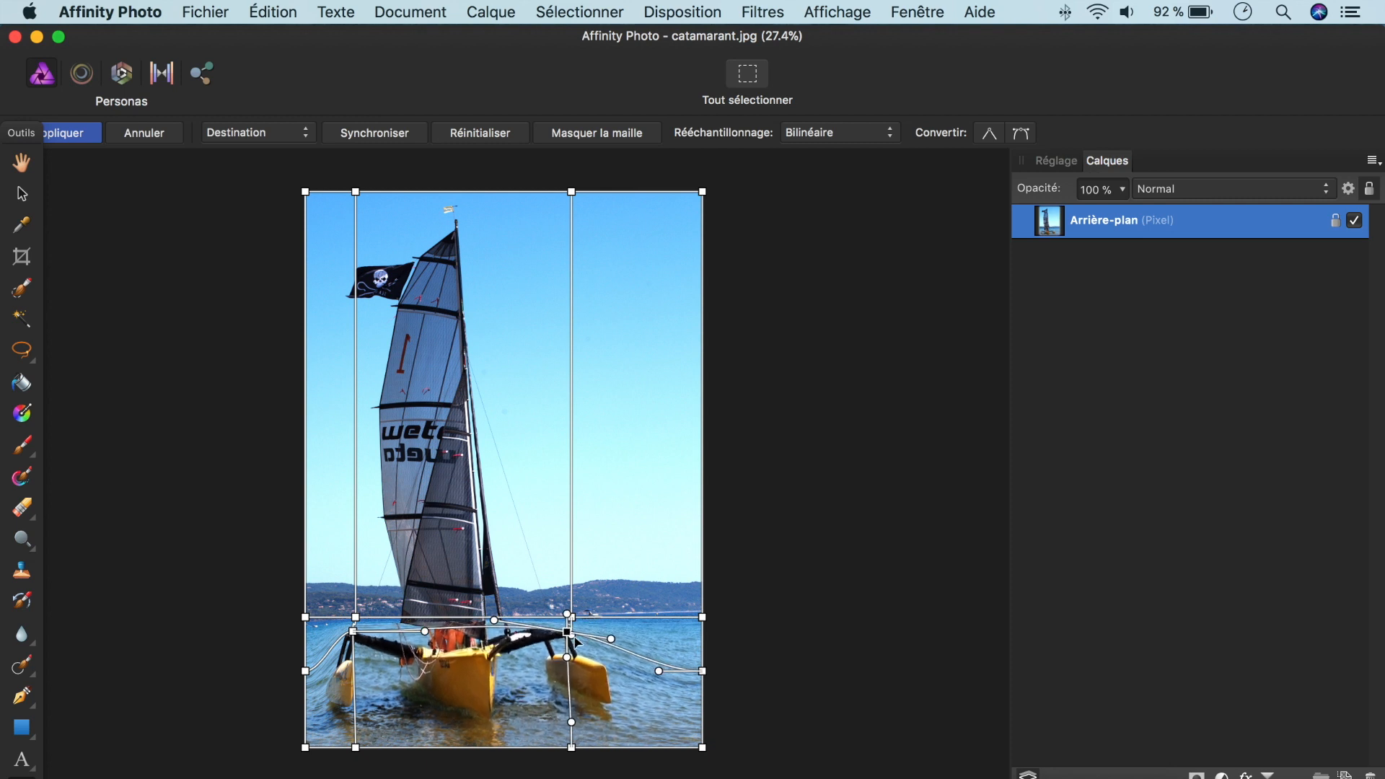
double_click(605, 674)
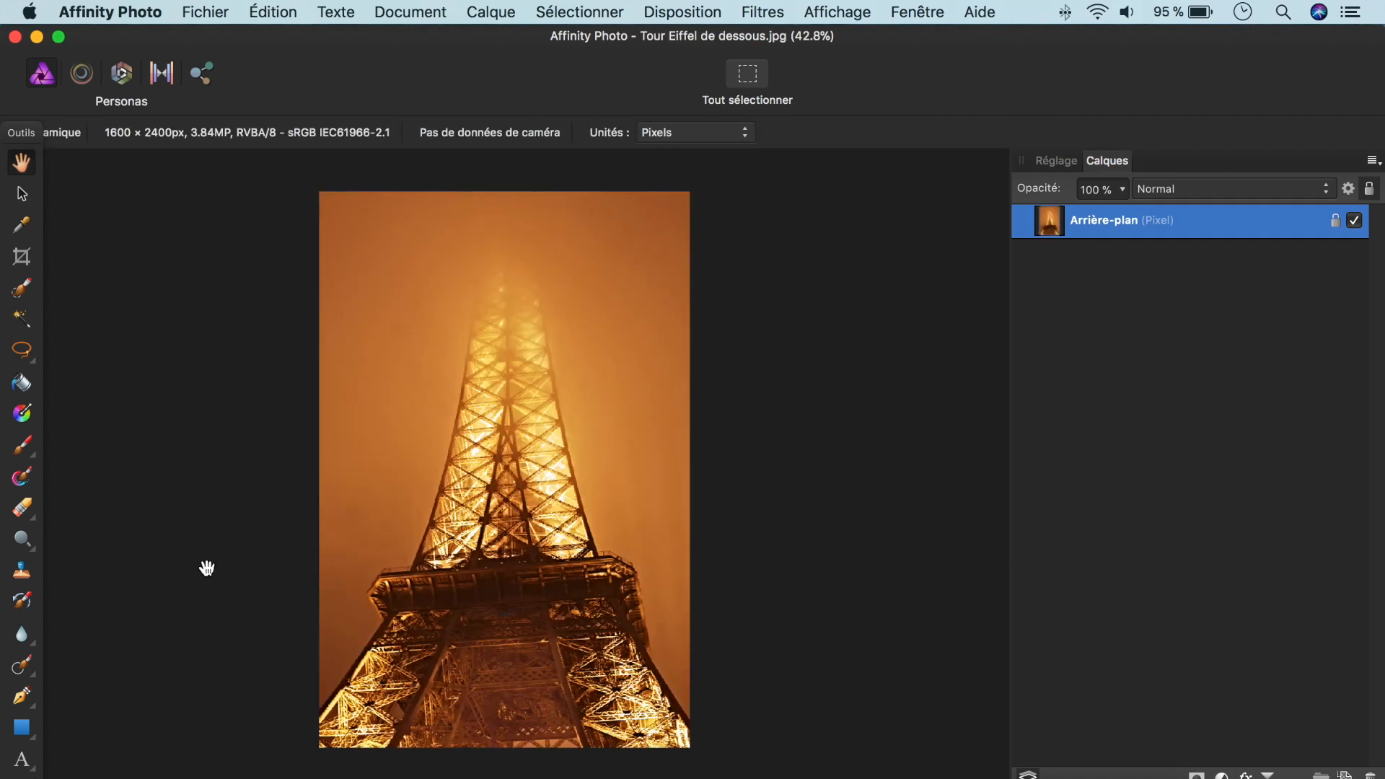
- Start a Mesh Warp on the Eiffel Tower photo, add a vertical line through the tower, and bend its tip up and left
left_click(33, 777)
left_click(94, 745)
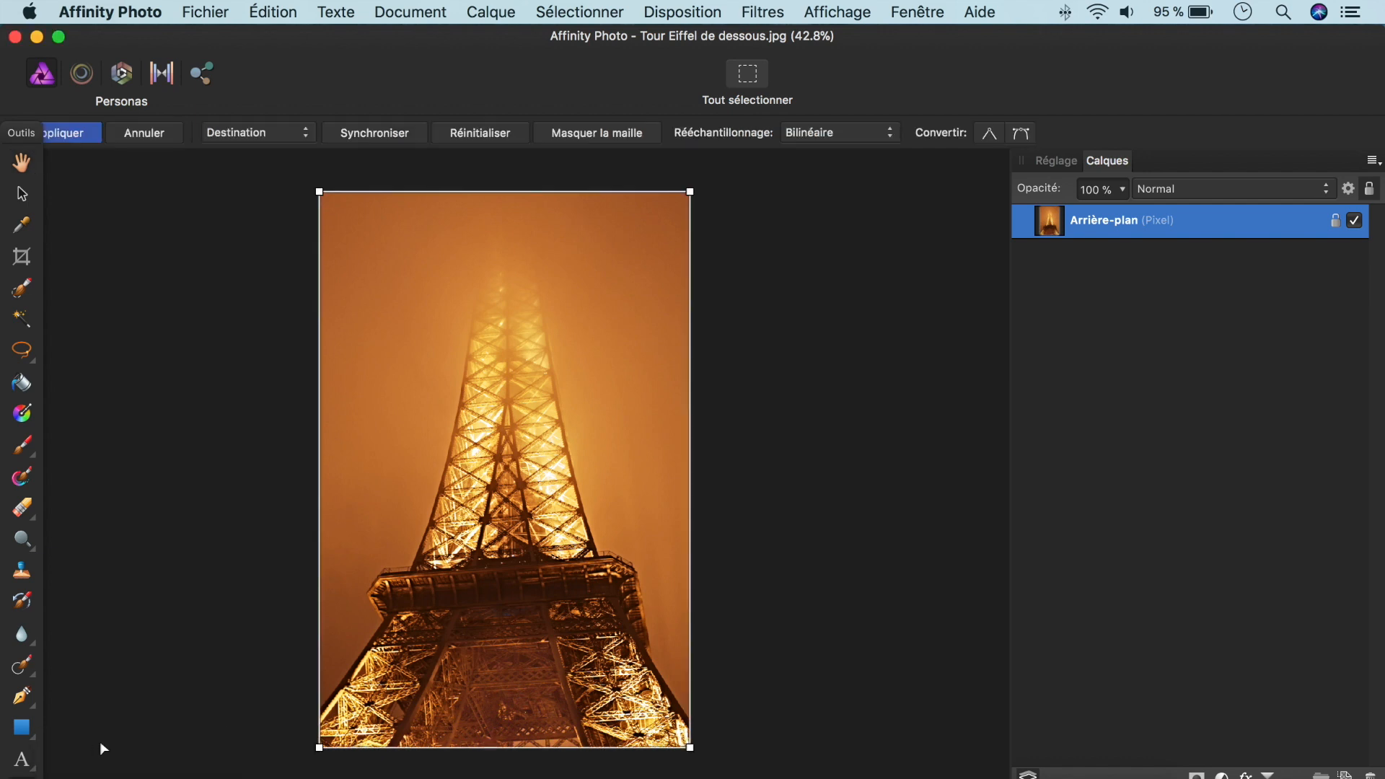
double_click(514, 192)
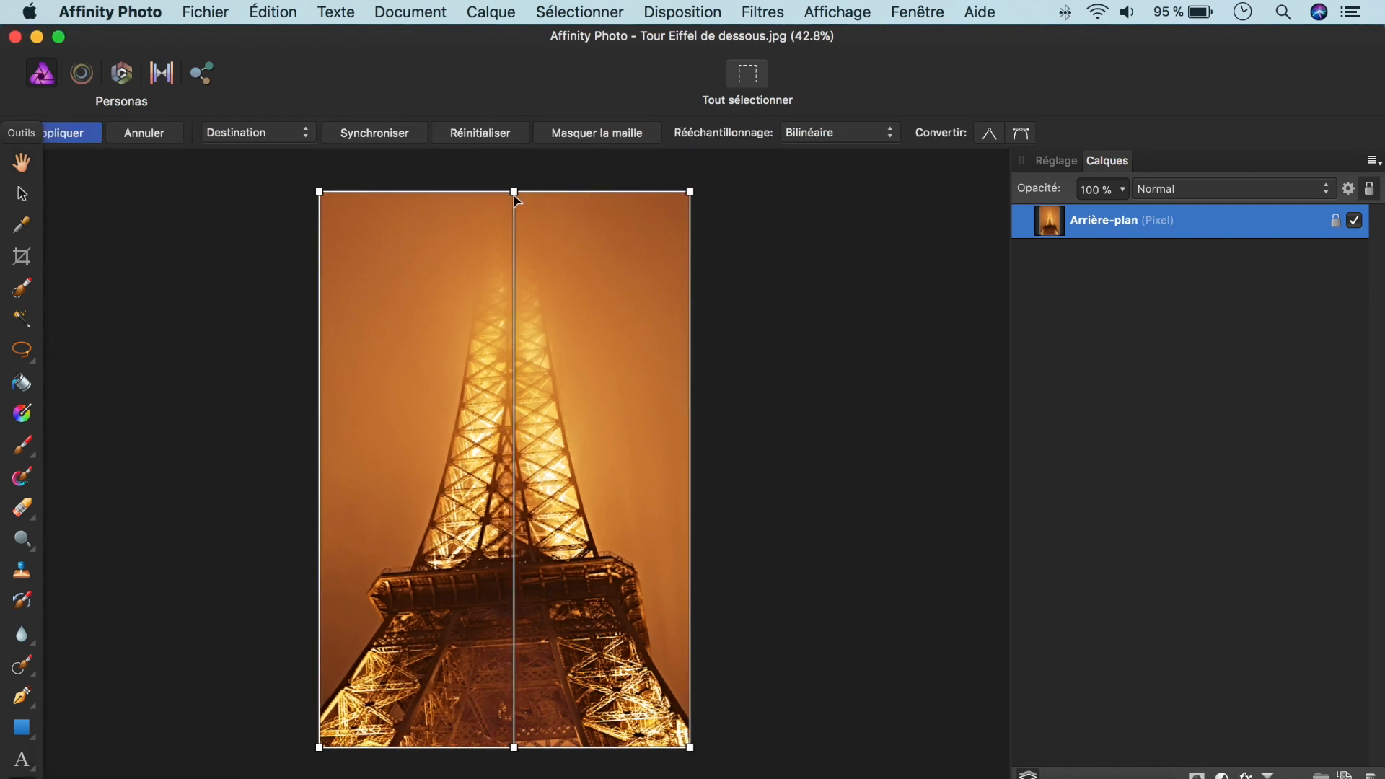
double_click(513, 253)
left_click_drag(513, 253, 457, 236)
- Add three mesh nodes down the tower's shaft and shift each to the right to curve the tower
double_click(463, 355)
left_click_drag(463, 356, 492, 352)
double_click(502, 434)
left_click_drag(502, 435, 527, 430)
double_click(534, 501)
left_click_drag(534, 500, 556, 506)
- Add mesh nodes at the tower's platform and base, shifting the platform node left and adjusting the curves around the base
double_click(538, 615)
left_click_drag(538, 614, 520, 621)
double_click(511, 692)
left_click_drag(511, 691, 355, 688)
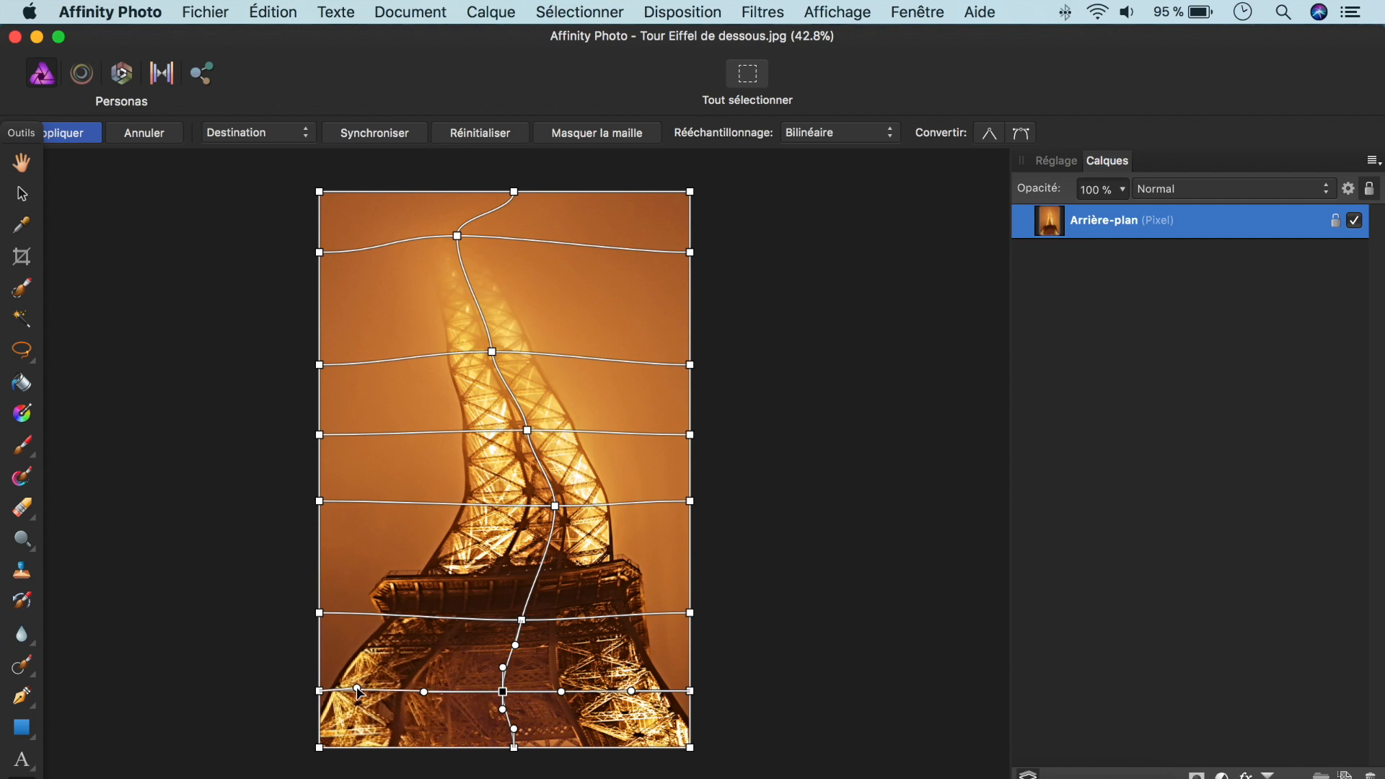
left_click_drag(561, 693, 541, 693)
left_click_drag(647, 701, 626, 706)
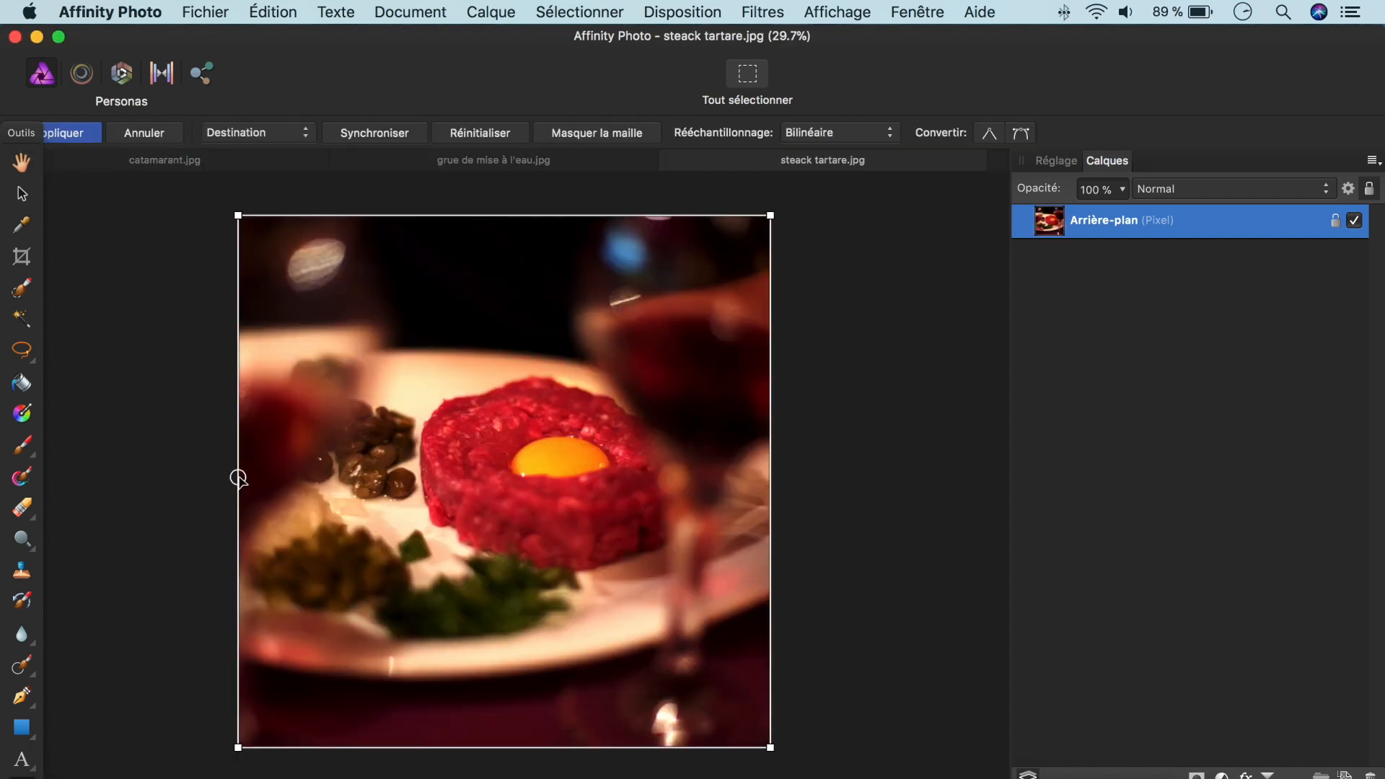
- Frame the egg yolk in the steak tartare photo with two horizontal and two vertical mesh lines
double_click(238, 477)
double_click(239, 434)
double_click(515, 434)
double_click(605, 433)
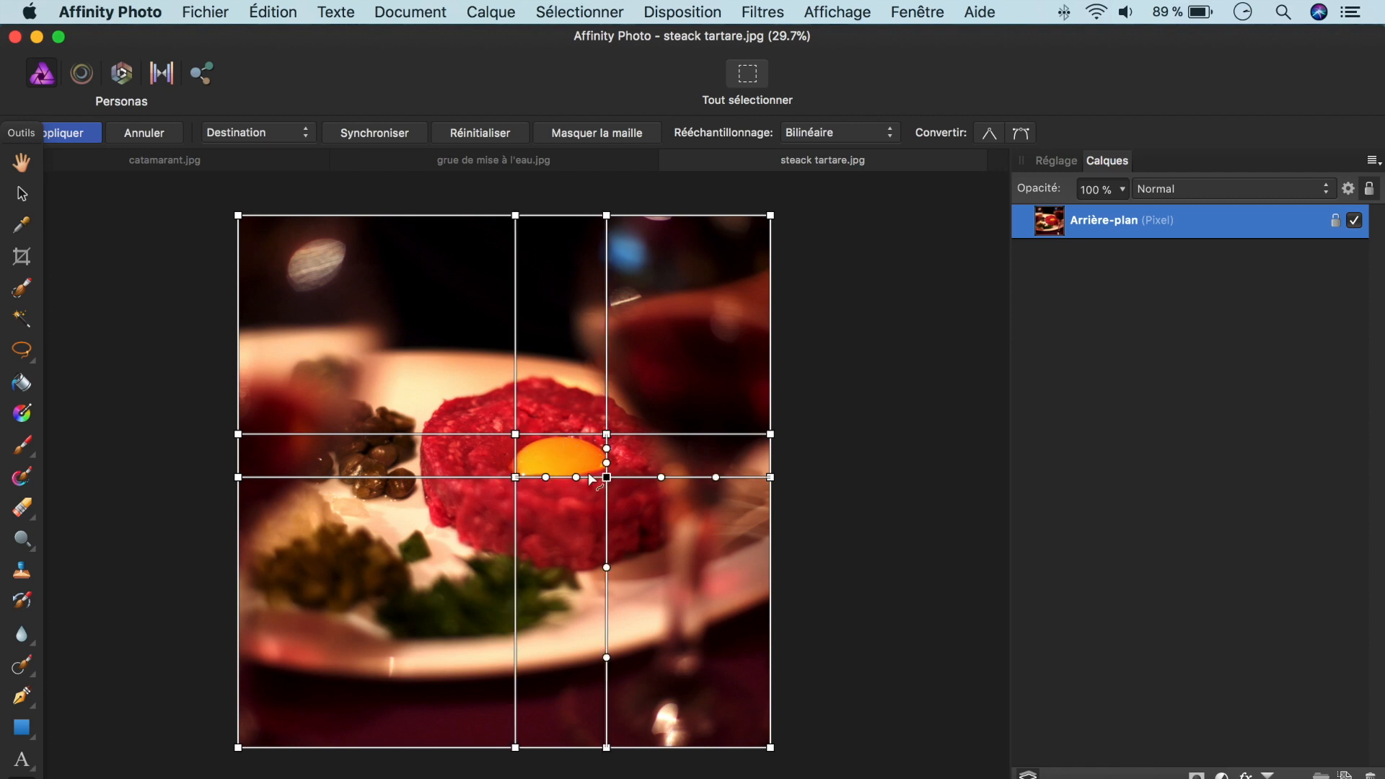
- Pull the mesh around the egg yolk outward to enlarge it, and add a horizontal line along the meat's upper edge
left_click_drag(561, 477, 561, 489)
left_click_drag(549, 434, 506, 479)
double_click(238, 366)
key("super+z")
double_click(239, 376)
left_click_drag(606, 477, 608, 482)
left_click_drag(606, 434, 609, 486)
- Add a mesh intersection at the yolk's centre, plus two vertical lines at the meat's right edge and two horizontal lines below it
double_click(560, 454)
double_click(681, 216)
double_click(663, 216)
double_click(238, 585)
double_click(238, 574)
- Nudge the mesh nodes along the meat's lower and upper edges to refine its outline
left_click_drag(562, 585, 561, 579)
left_click_drag(609, 580, 609, 575)
left_click_drag(606, 376, 604, 377)
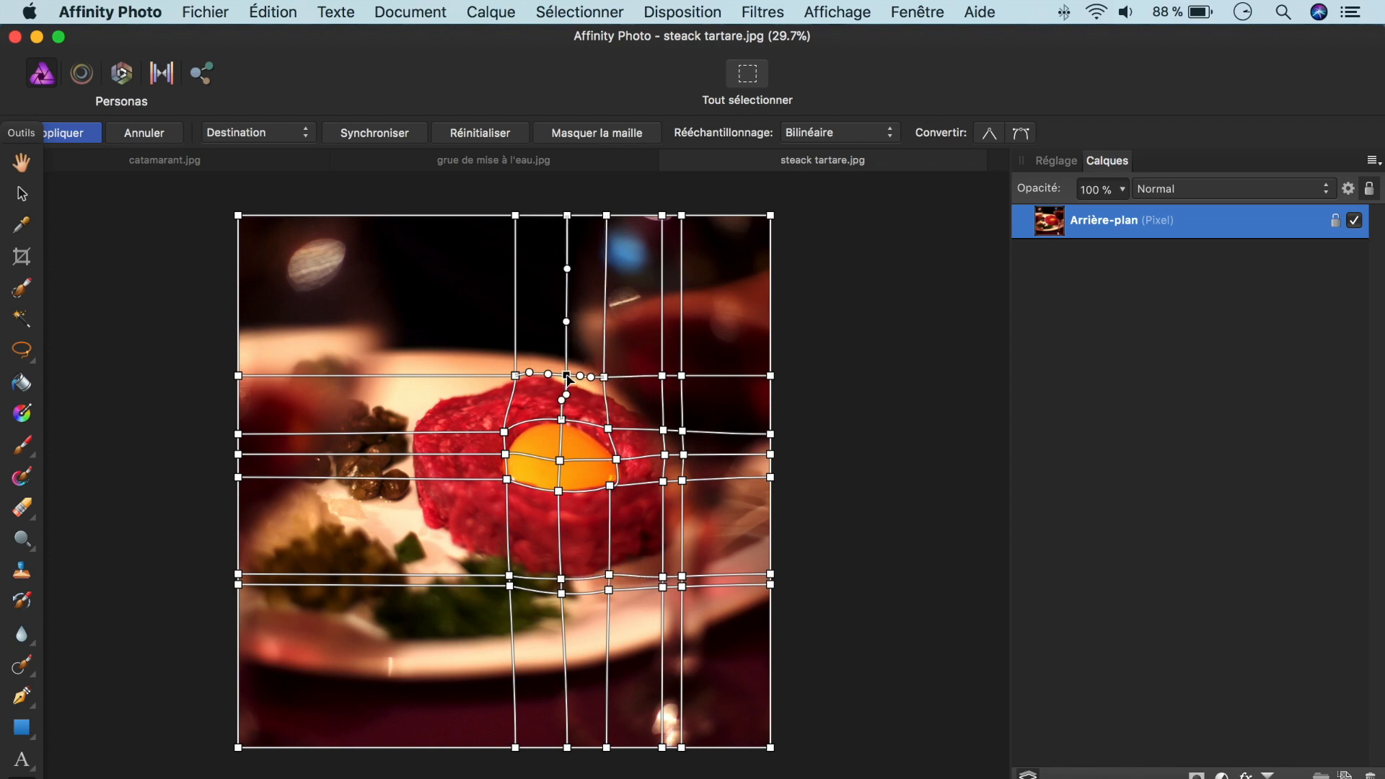